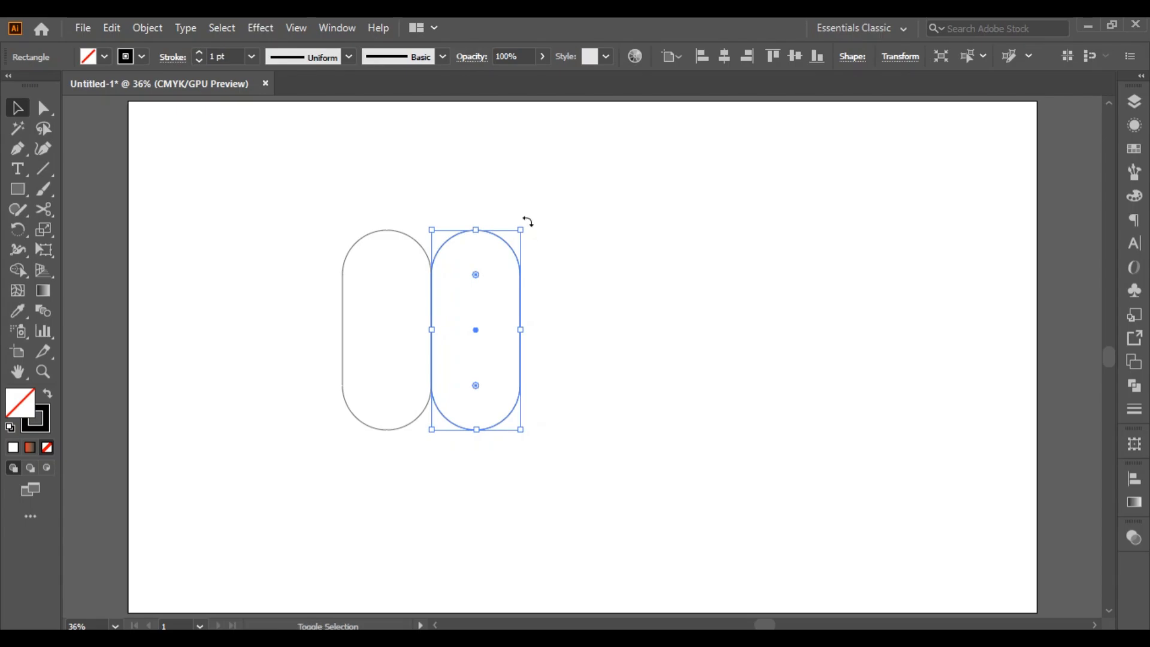
- Rotate the two pill shapes about 45° in opposite directions and centre both horizontally on the artboard so they cross
left_click_drag(526, 224, 567, 304)
left_click(356, 231)
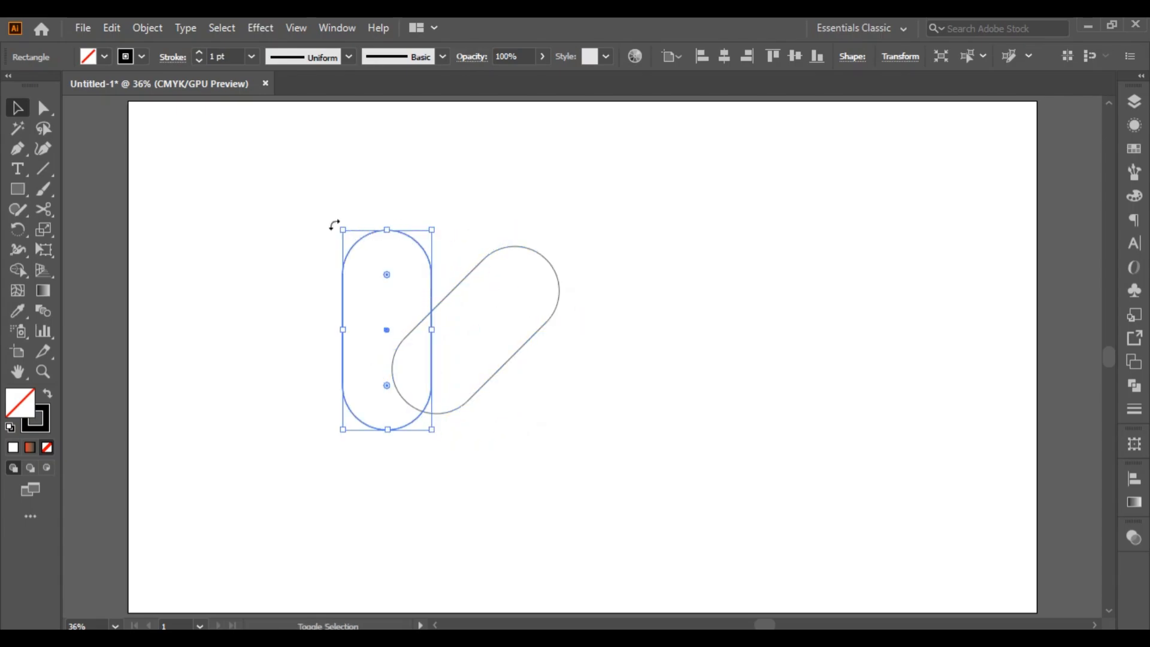
left_click_drag(334, 224, 275, 231)
left_click_drag(422, 415, 635, 476)
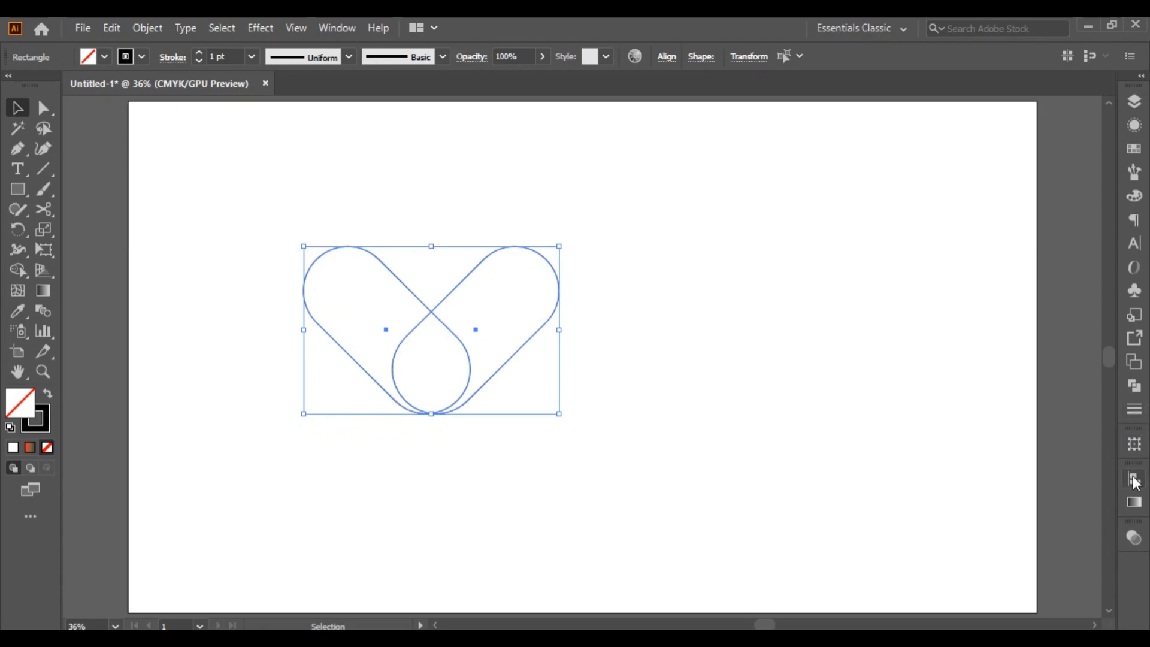
left_click(1136, 482)
left_click(963, 506)
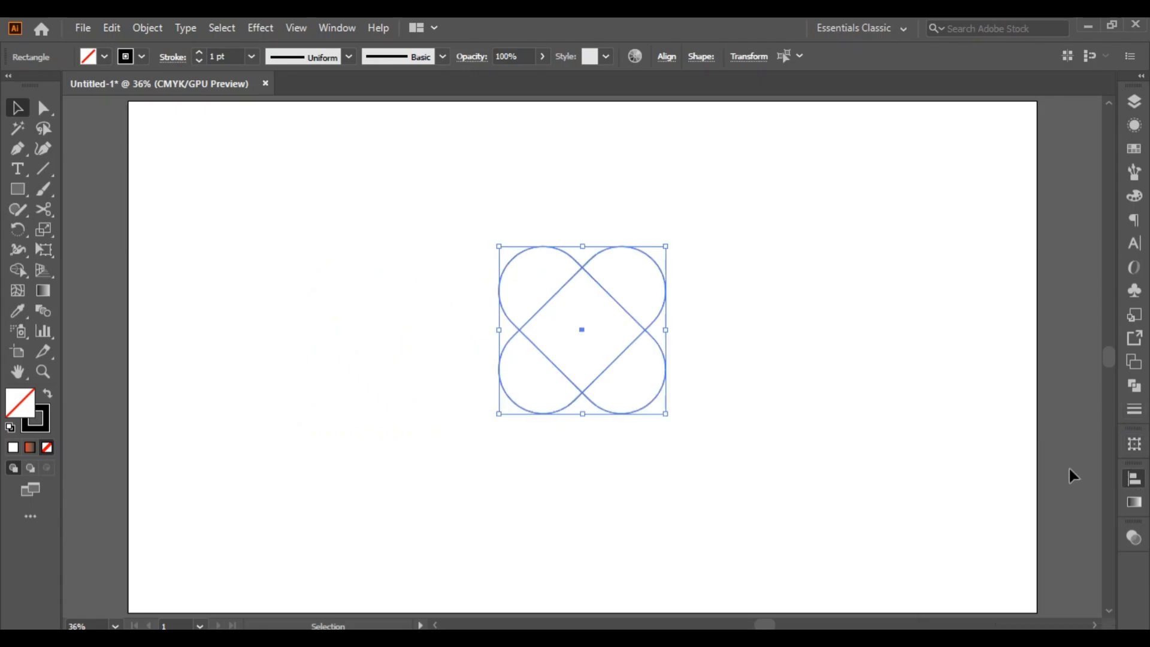
- Use Shape Builder to remove the lower lobes of the crossed shapes and merge the remaining areas into a heart
left_click(18, 269)
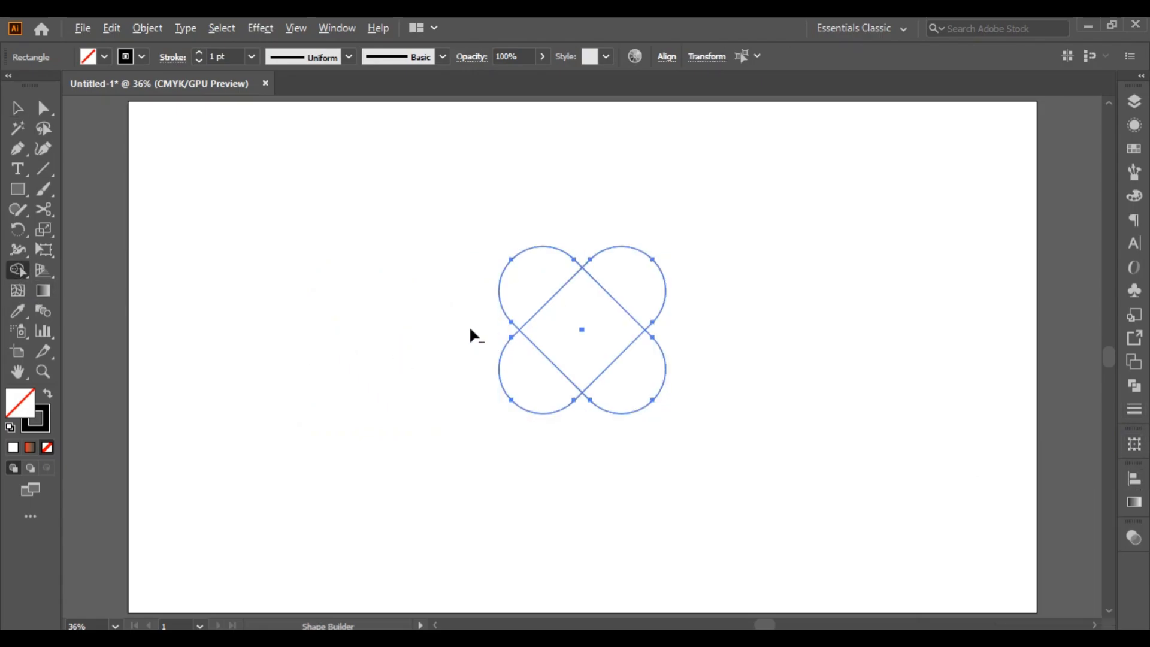
left_click(533, 374, "alt")
left_click_drag(537, 289, 627, 300)
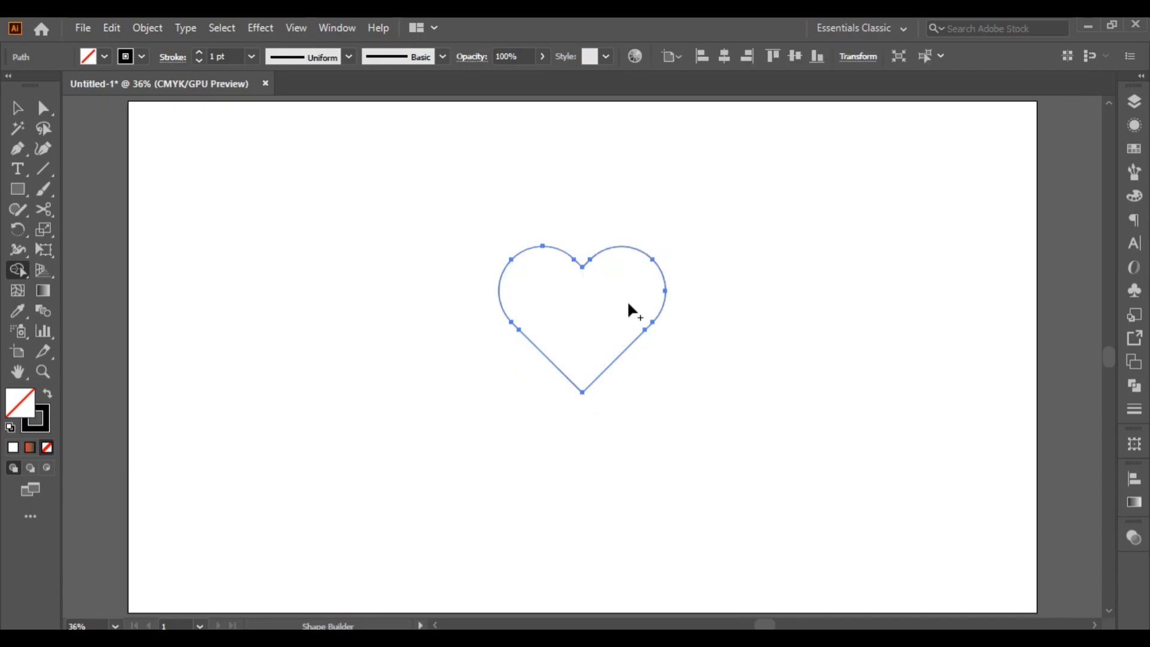
left_click(17, 108)
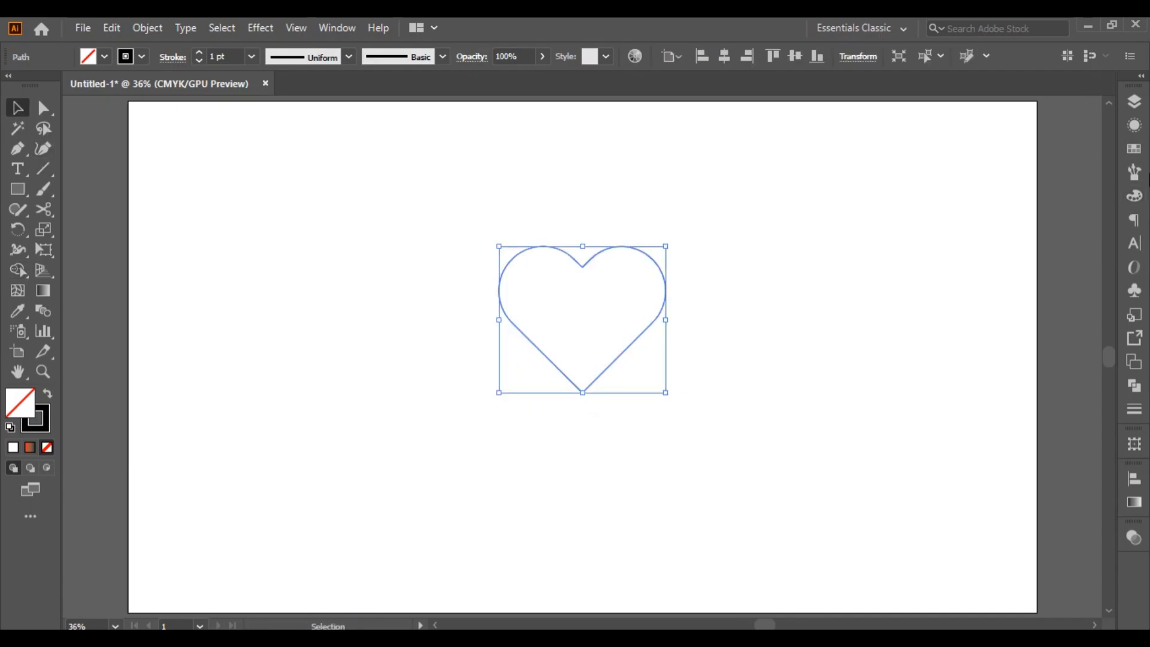
- Fill the heart with red and set its stroke to none
left_click(1134, 149)
left_click(972, 147)
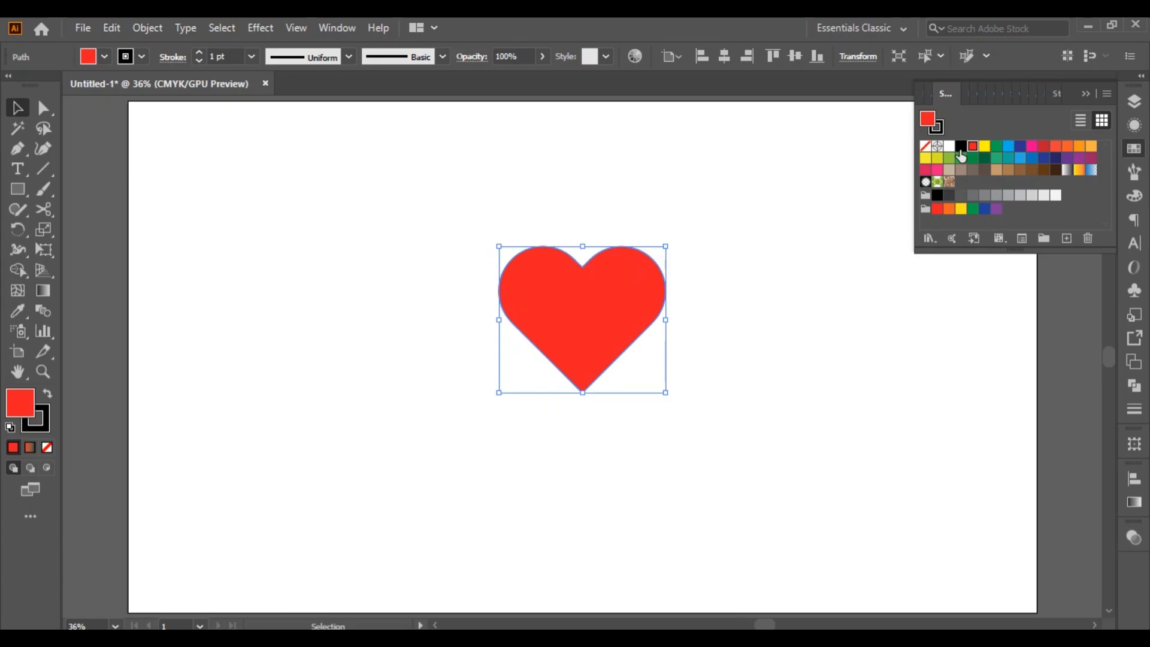
key("x")
left_click(925, 148)
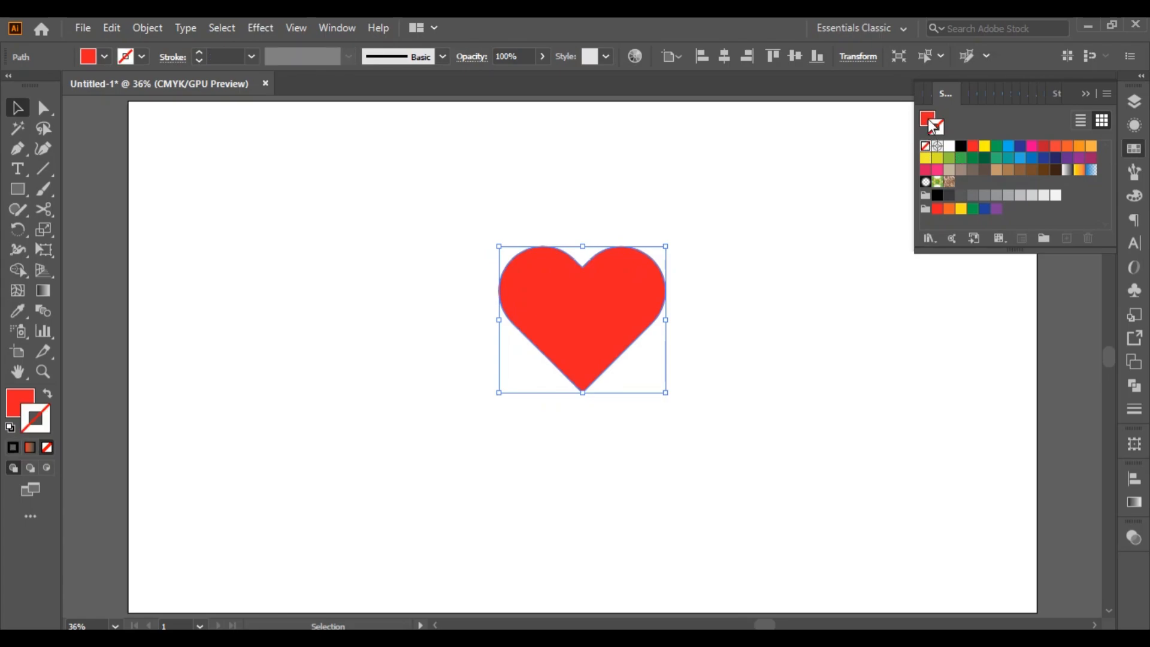
left_click(934, 117)
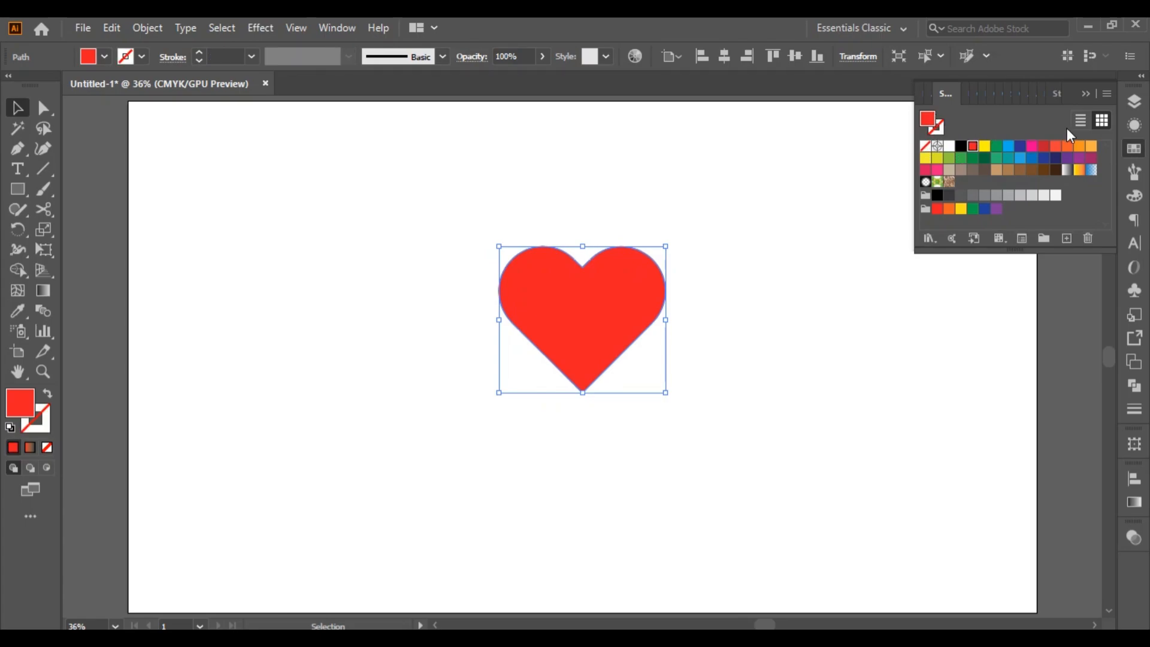
left_click(1086, 94)
left_click(731, 347)
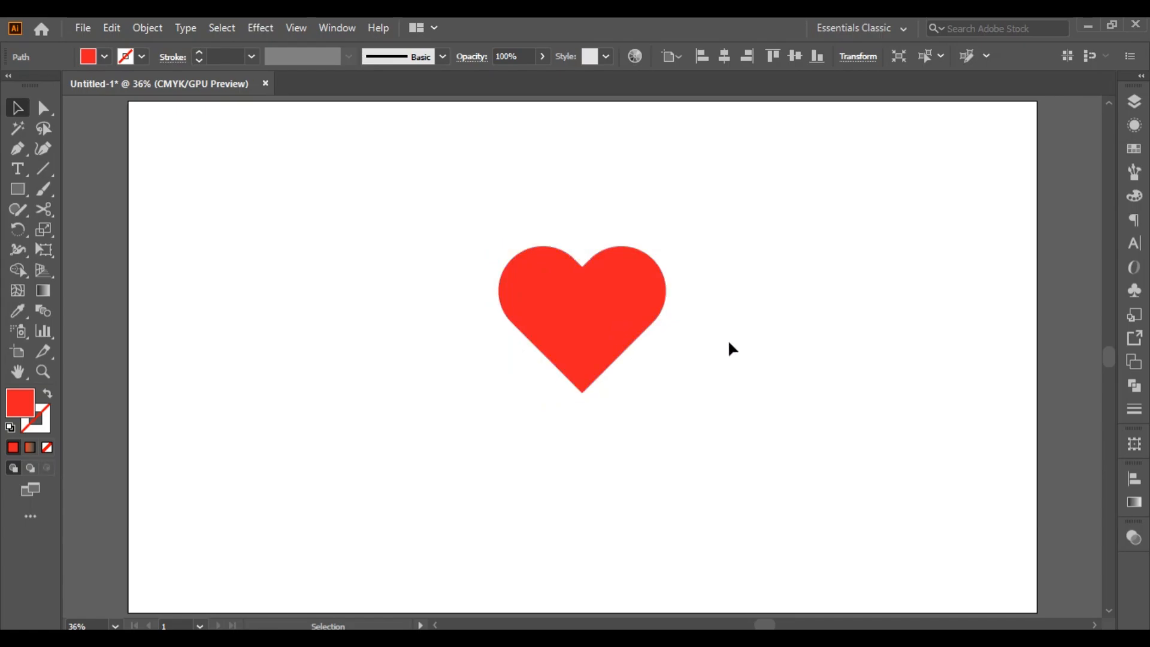
- Scale the red heart up to about twice its size and reposition it near the middle of the artboard
left_click(611, 329)
left_click_drag(665, 393, 752, 461)
left_click_drag(611, 336, 598, 366)
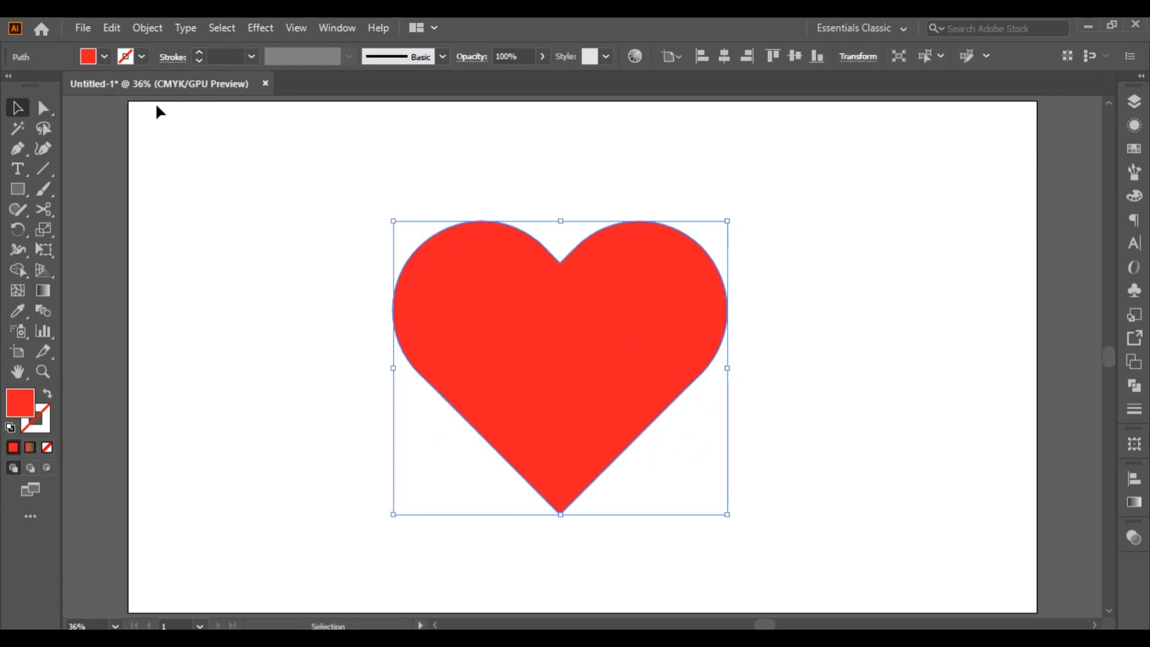
- Paste a copy of the heart in front and scale it down about its centre, leaving a red border
left_click(146, 28)
mouse_move(115, 29)
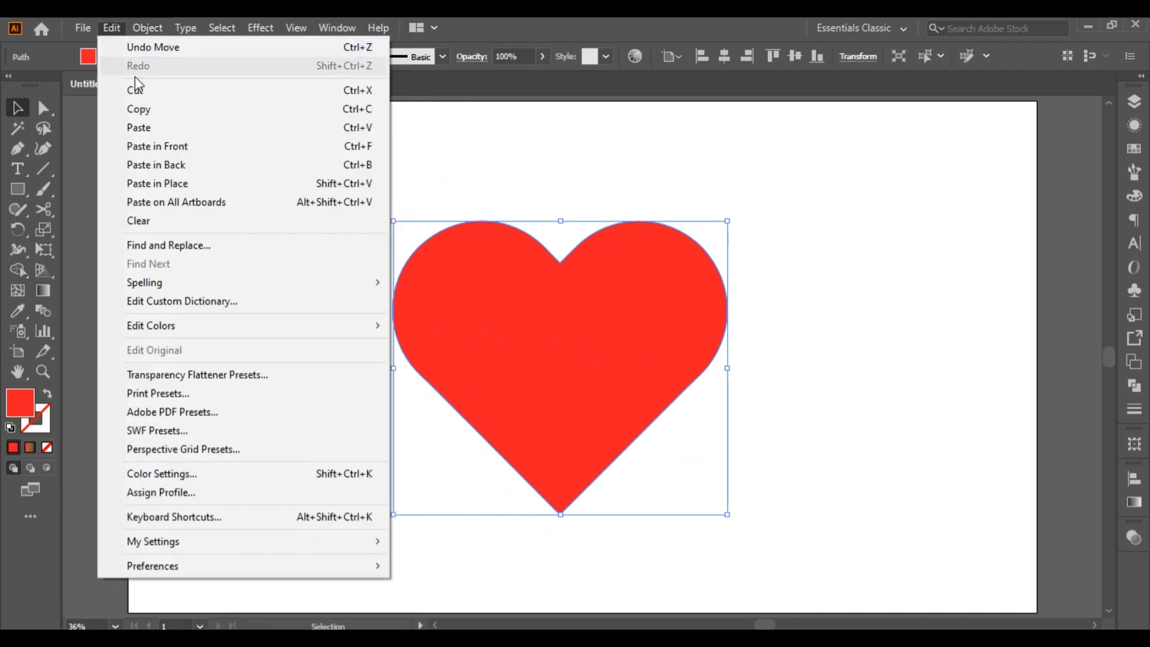
left_click(146, 109)
left_click(111, 28)
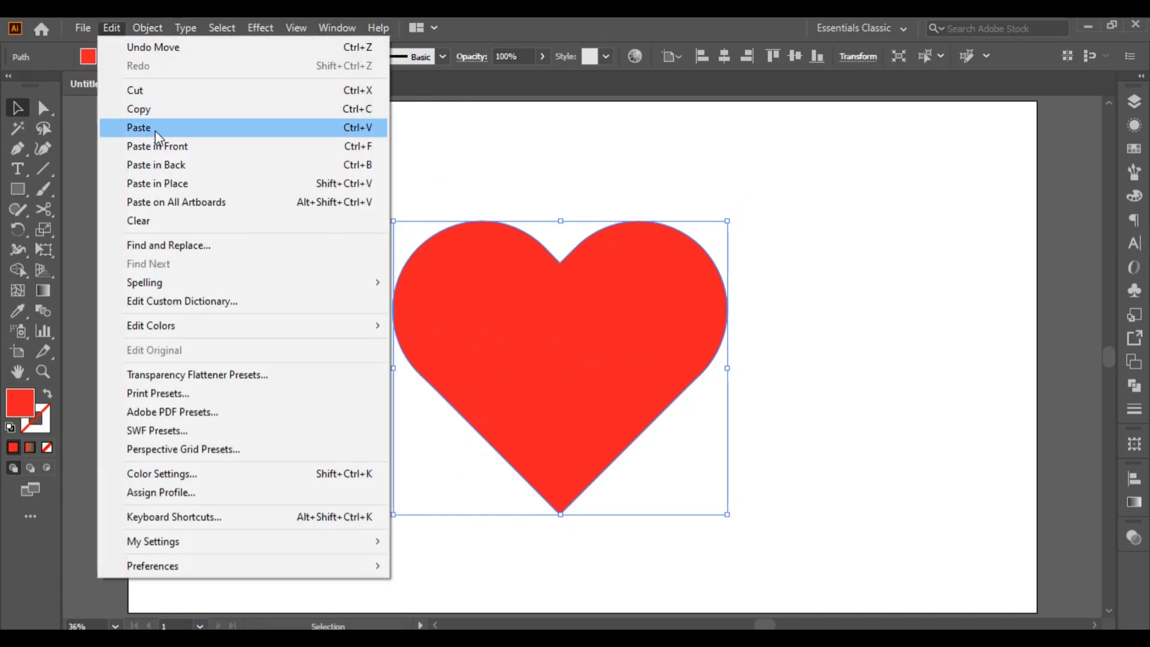
left_click(169, 165)
left_click_drag(727, 221, 684, 260)
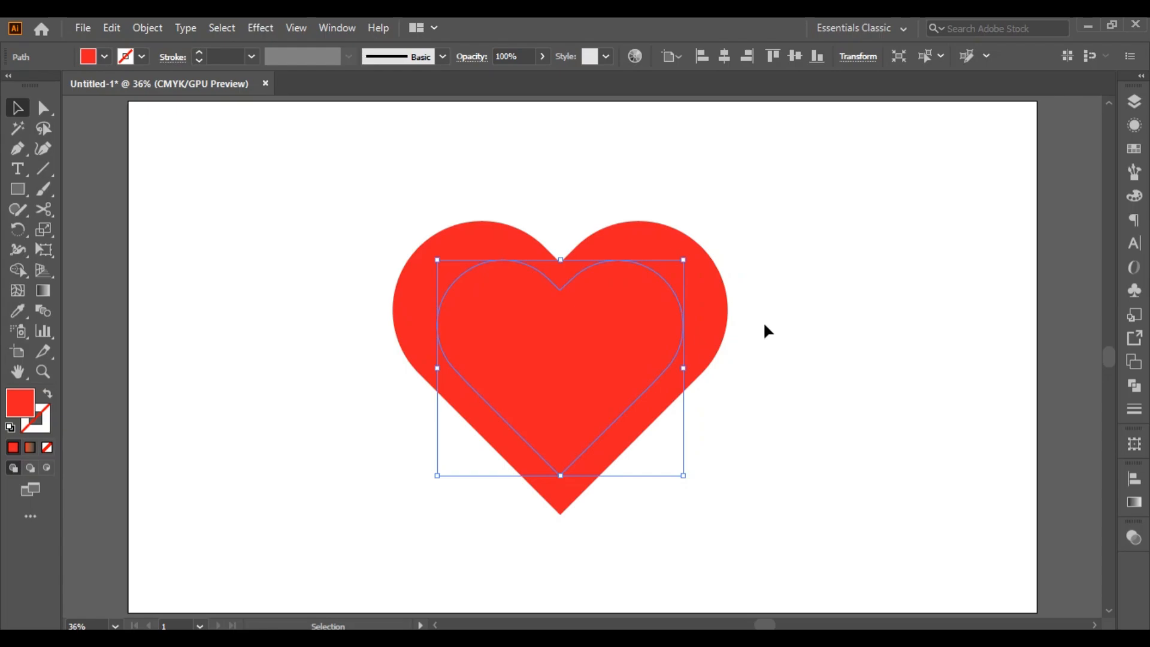
- Apply the white-to-black linear gradient preset to the inner heart
left_click(1130, 501)
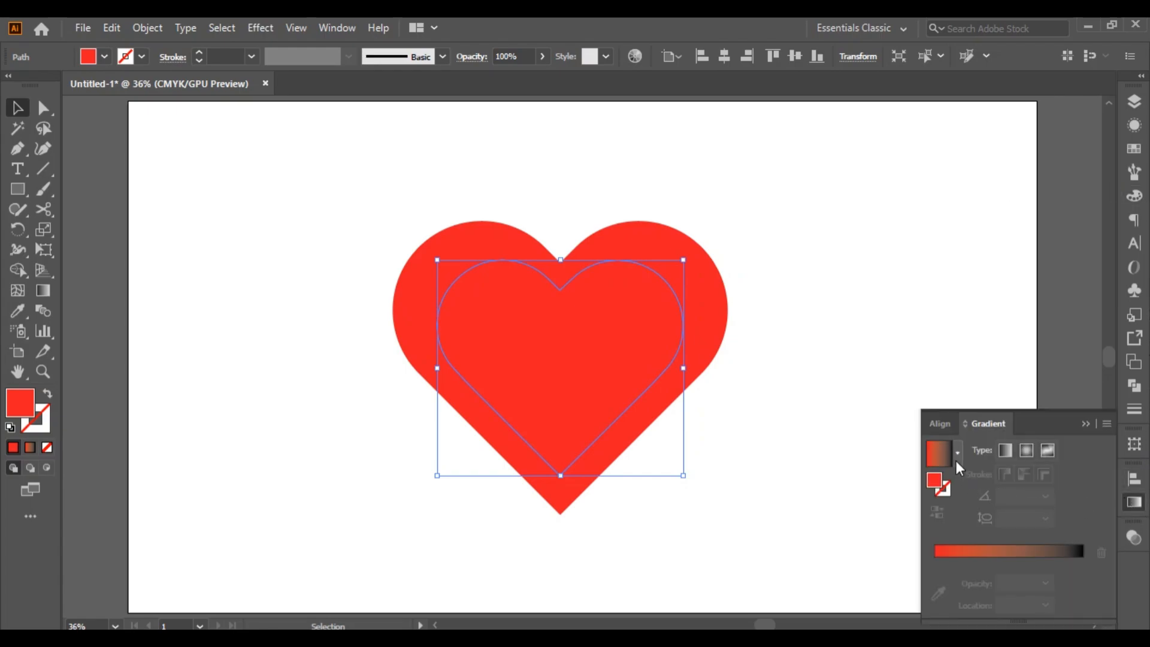
left_click(956, 454)
left_click(874, 490)
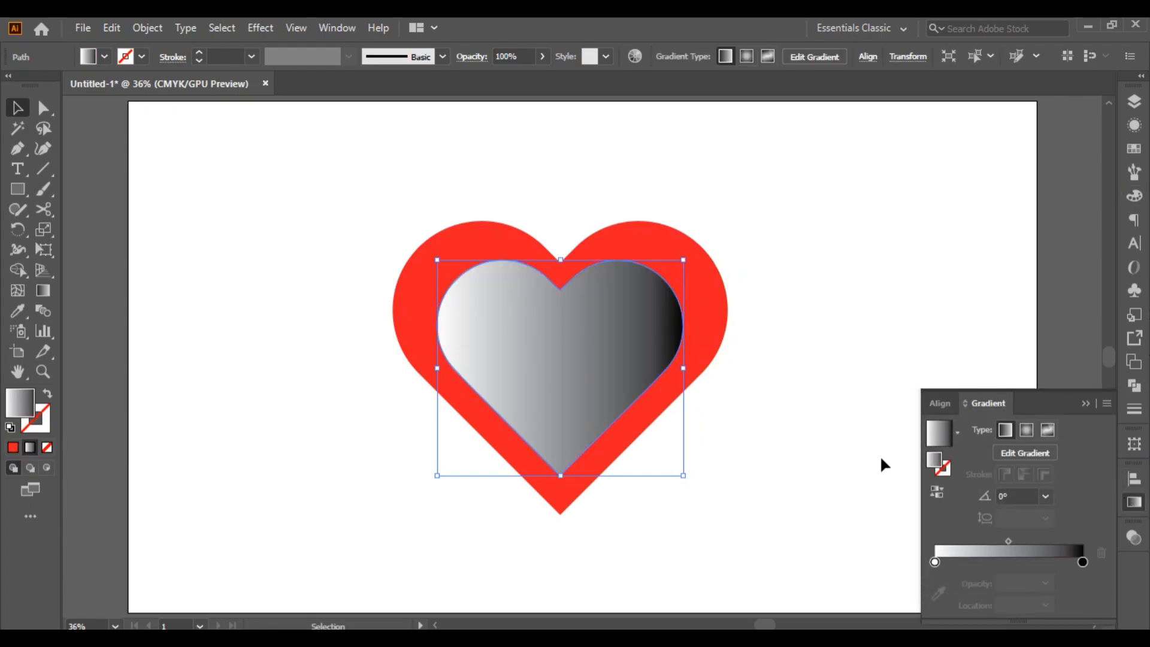
- Run the inner heart's gradient vertically from the outer heart's bottom tip to its top and shift the midpoint upward
left_click(42, 290)
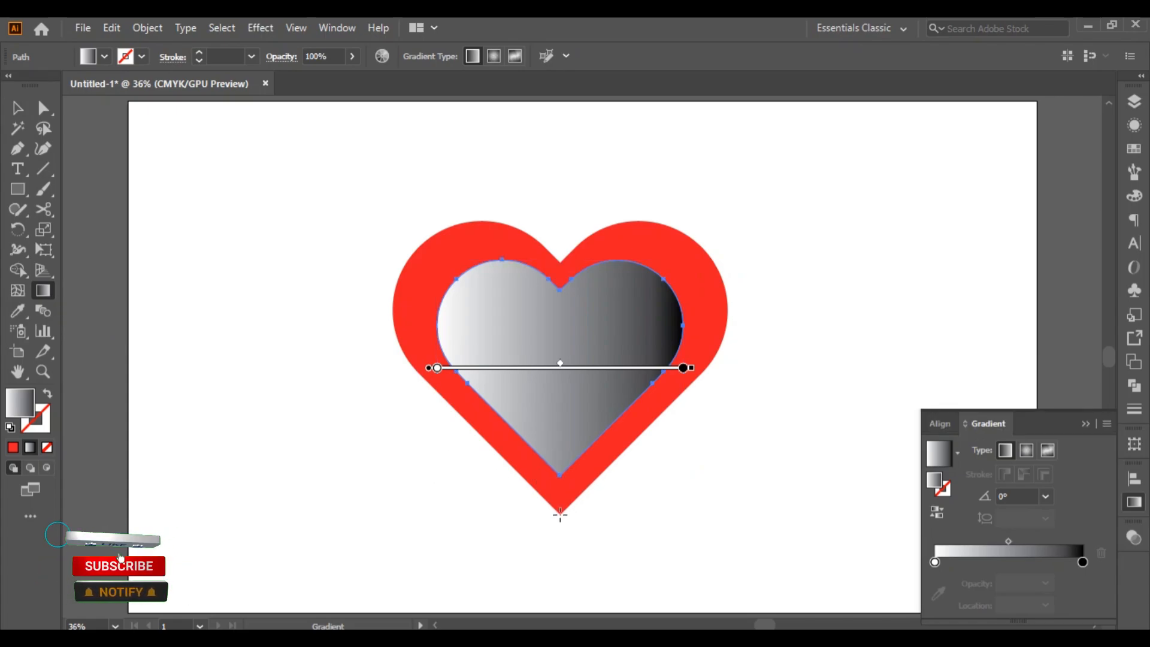
left_click_drag(559, 516, 560, 226)
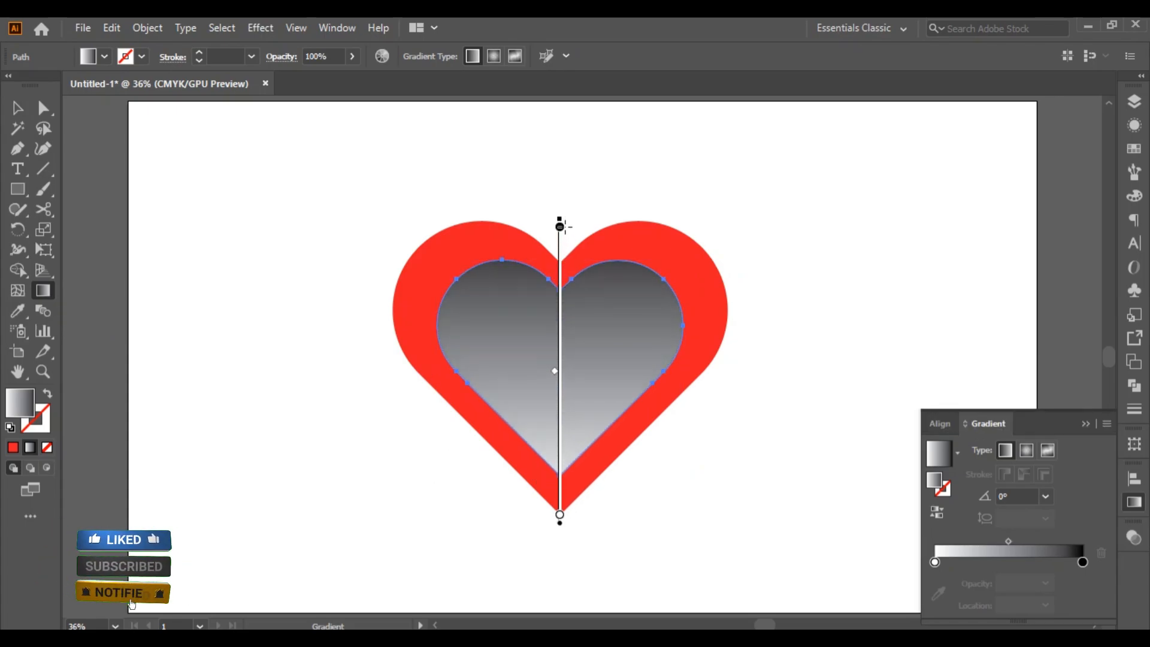
left_click_drag(555, 370, 555, 306)
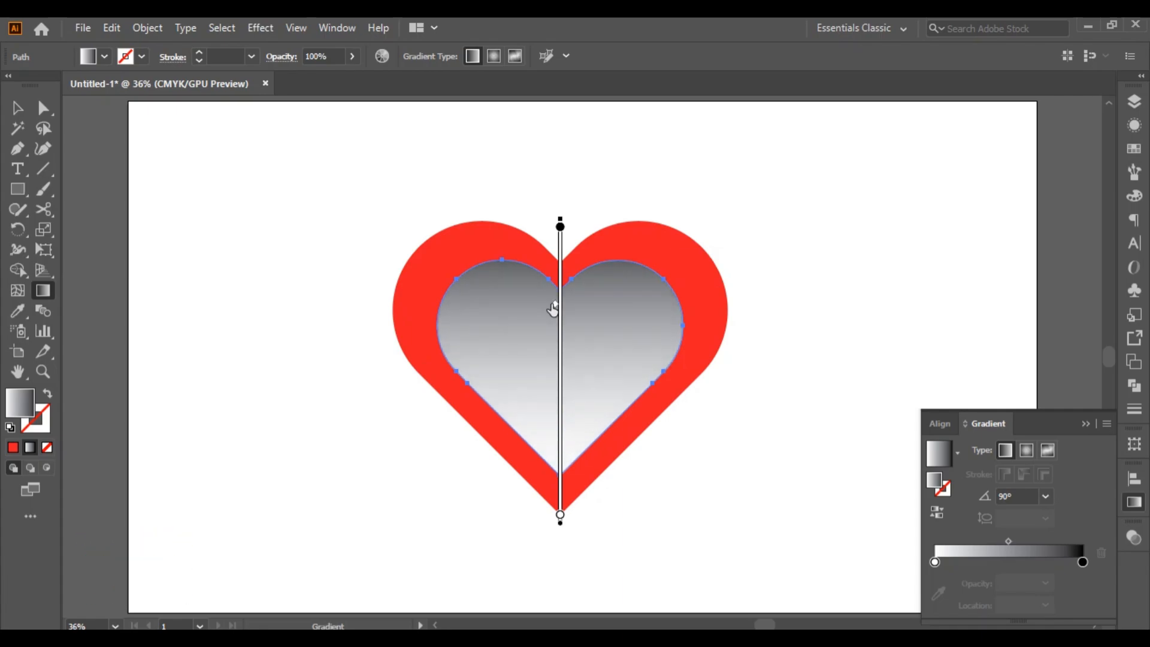
left_click(1085, 424)
key("v")
left_click(141, 213)
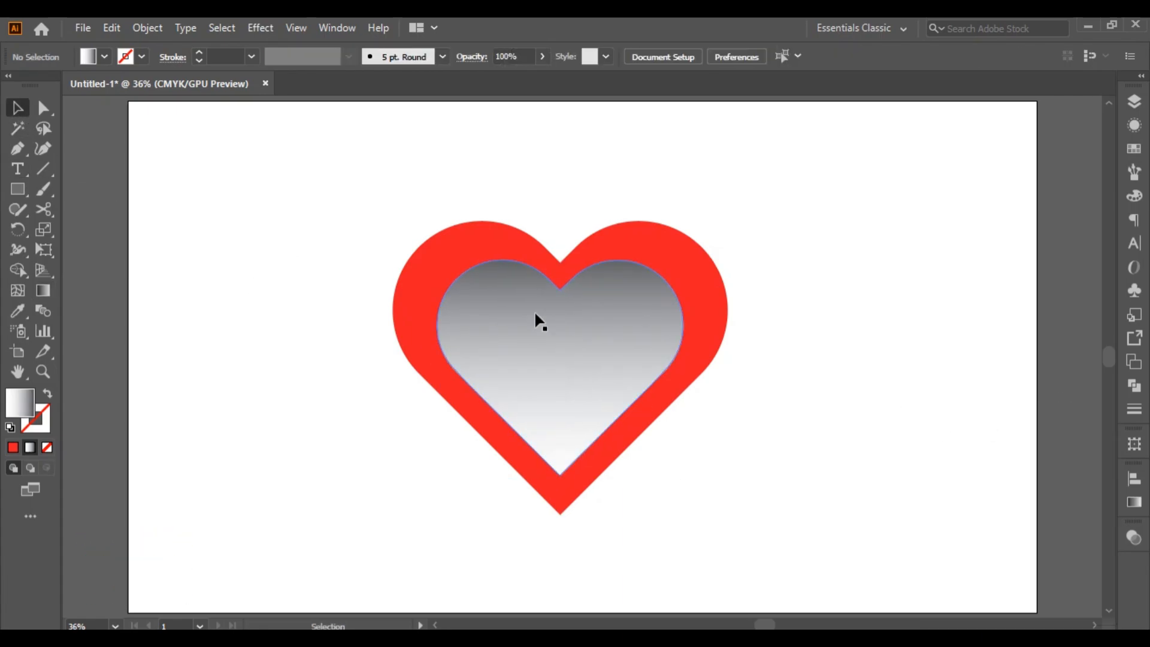
- Apply a Drop Shadow to the inner heart with X and Y offsets of 7 px
left_click(537, 321)
left_click(260, 28)
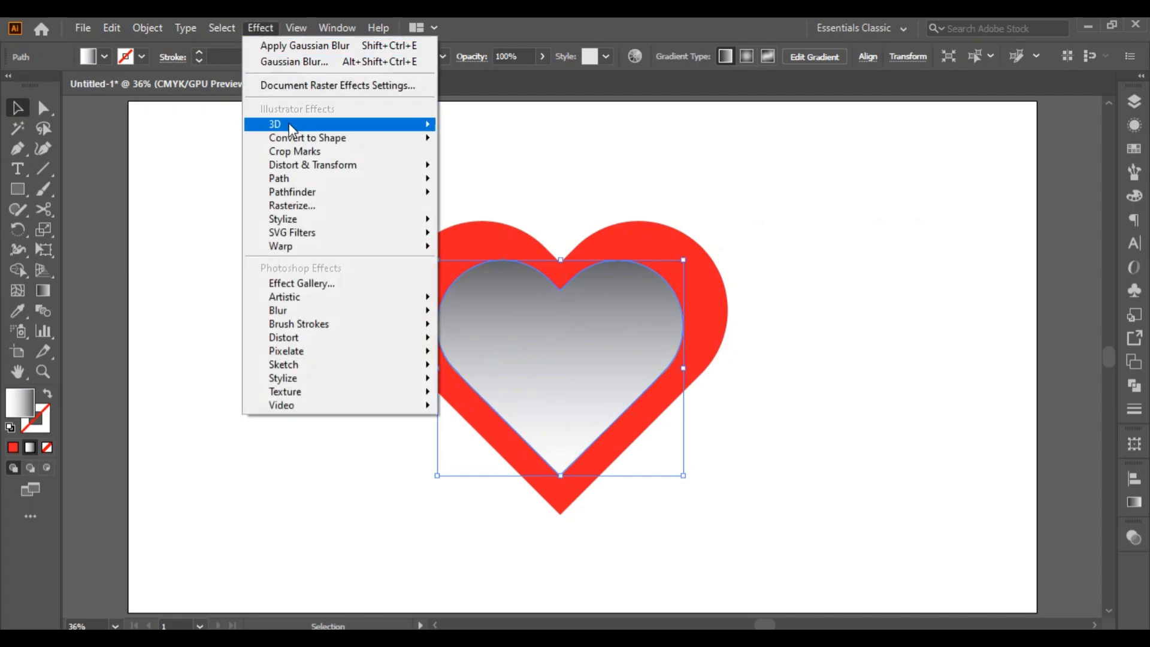
mouse_move(393, 220)
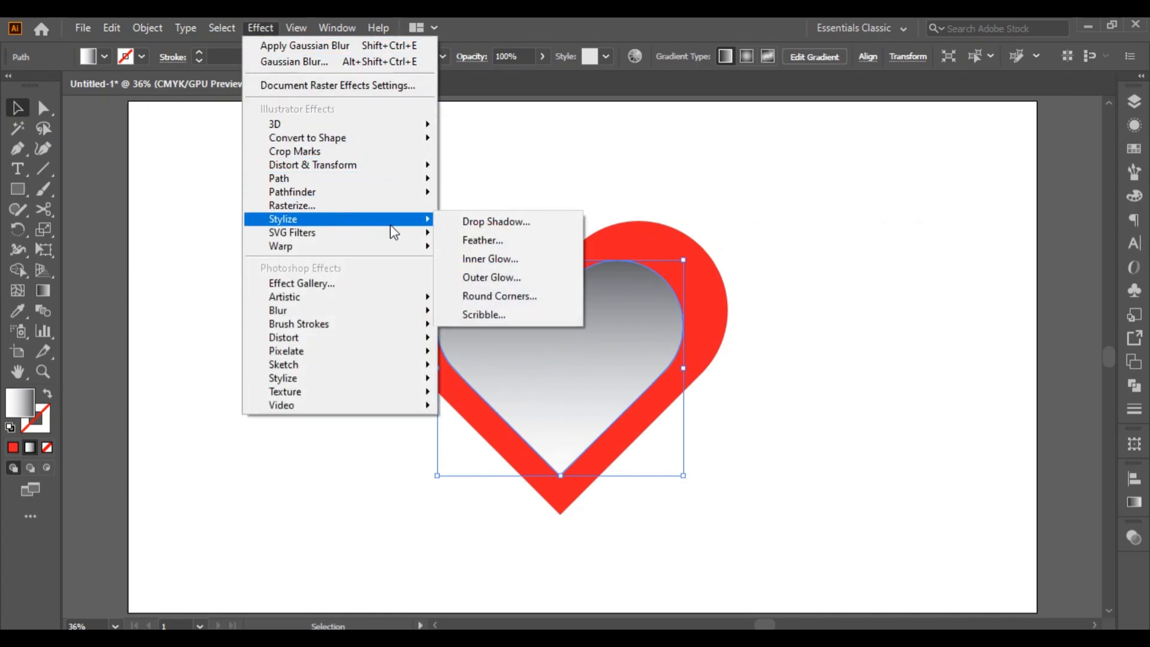
left_click(479, 221)
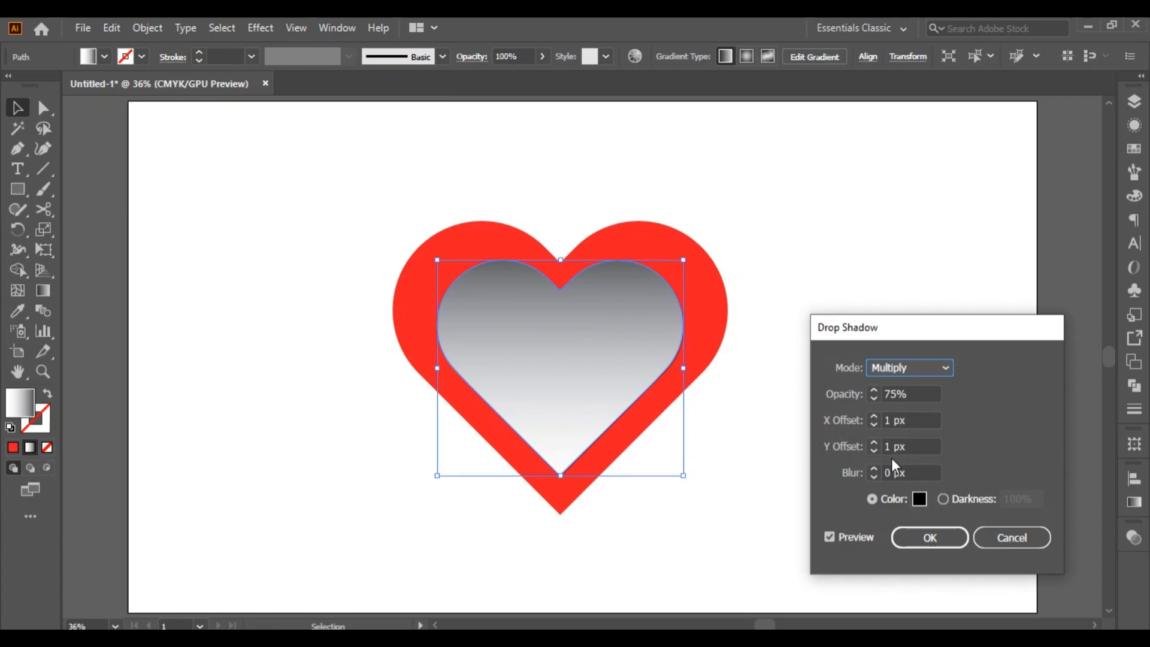
double_click(885, 420)
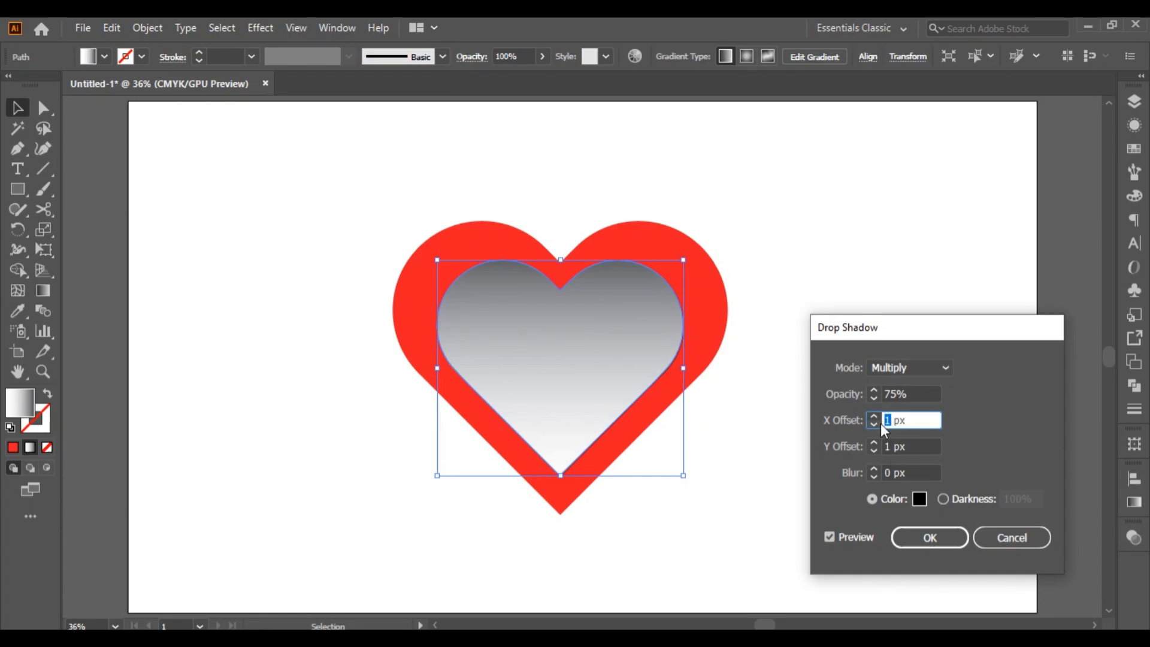
type("7")
left_click(889, 448)
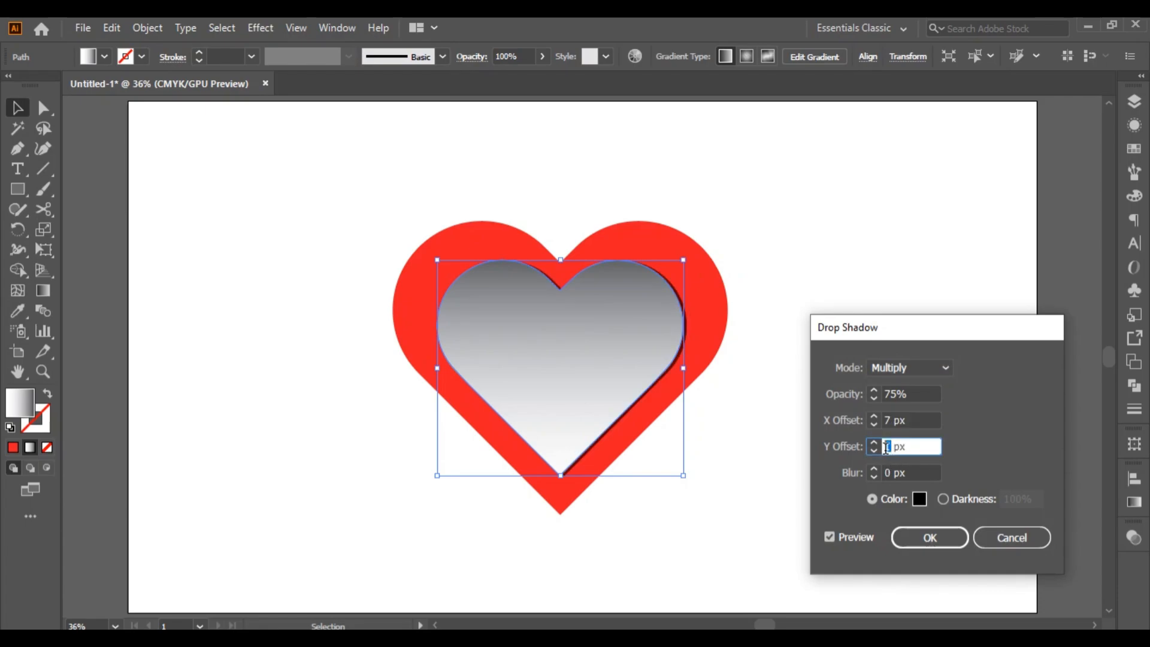
left_click(930, 537)
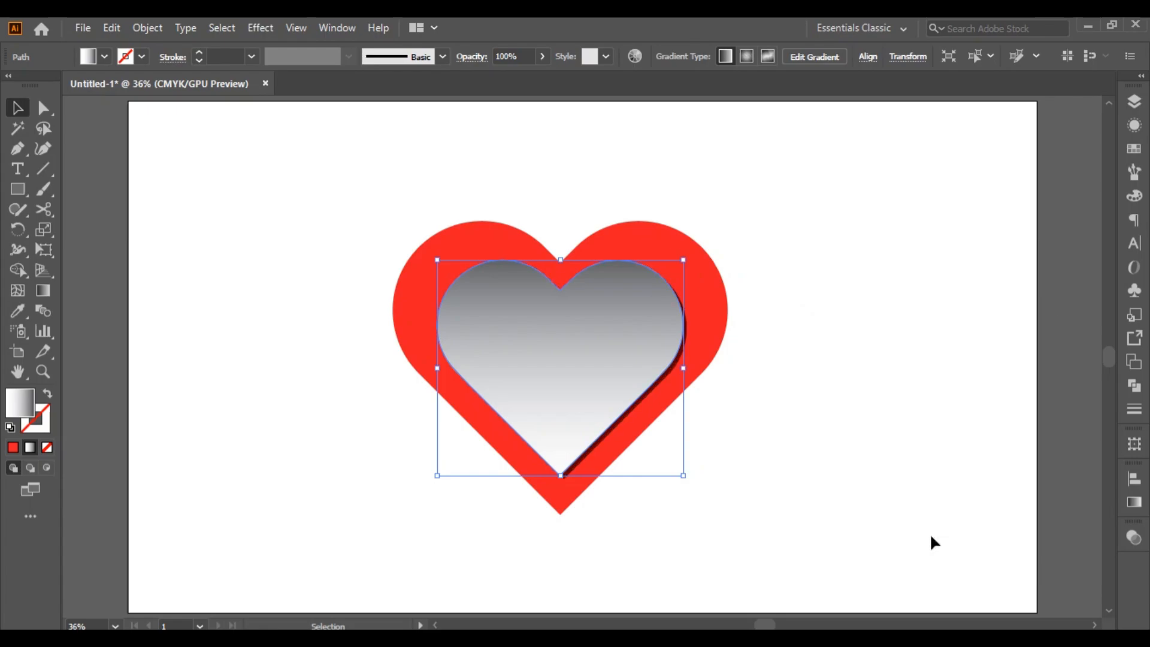
left_click(901, 512)
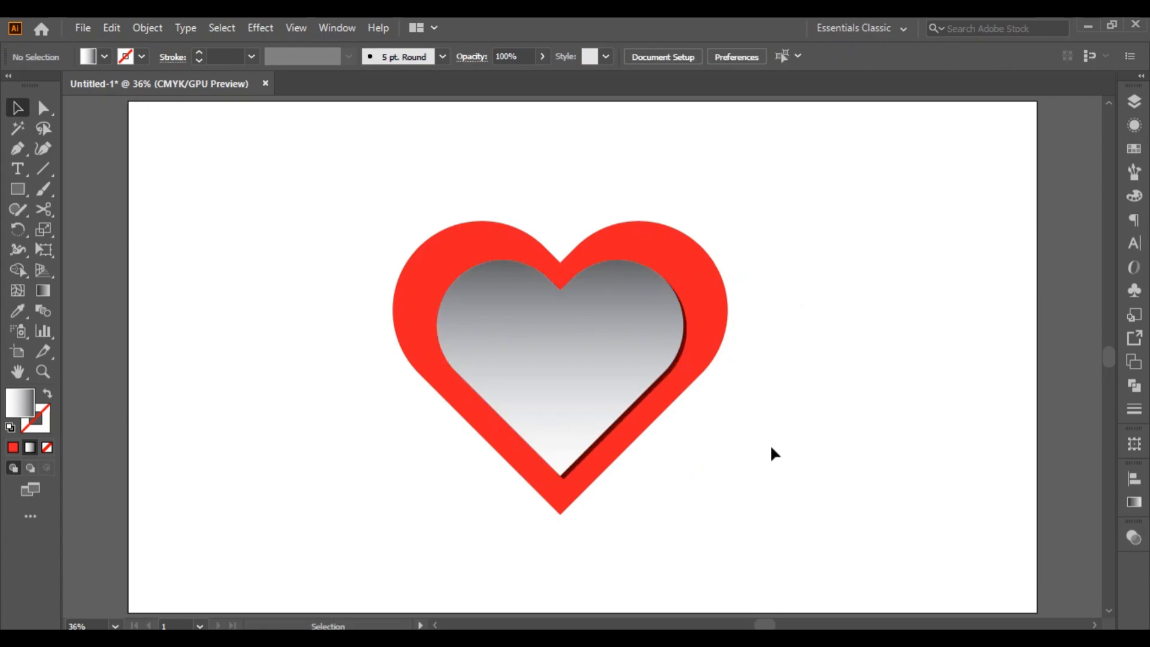
- Apply the Drop Shadow to the inner heart again, keeping the 7 px offsets and setting the blur to 5 px
left_click(642, 370)
left_click(259, 28)
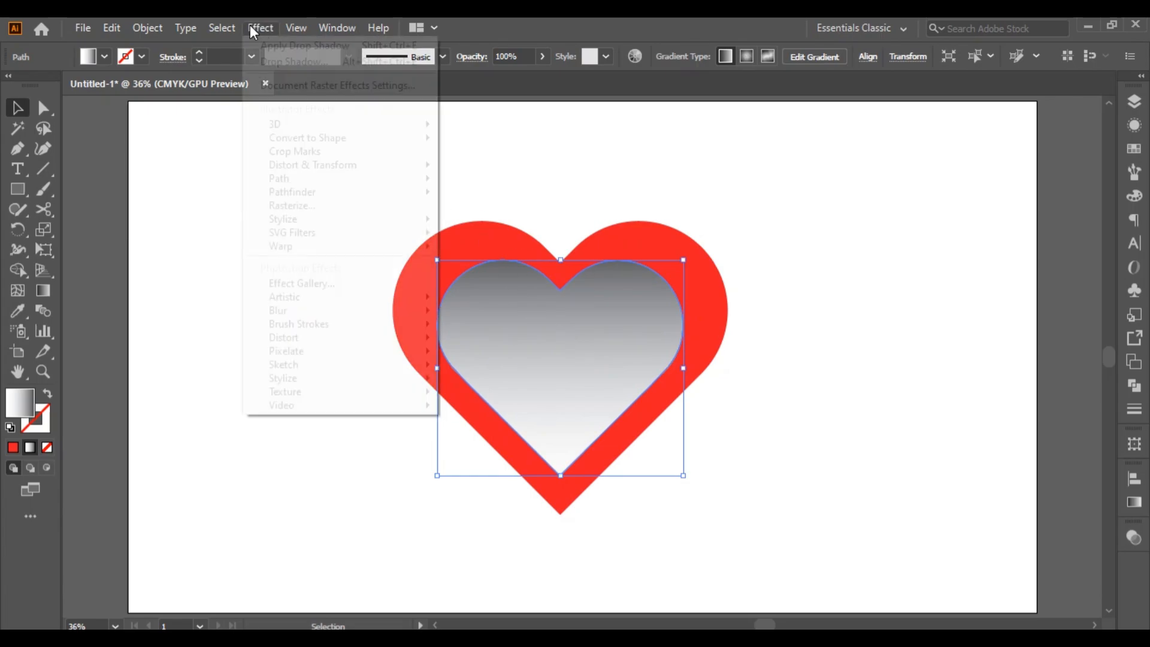
mouse_move(293, 219)
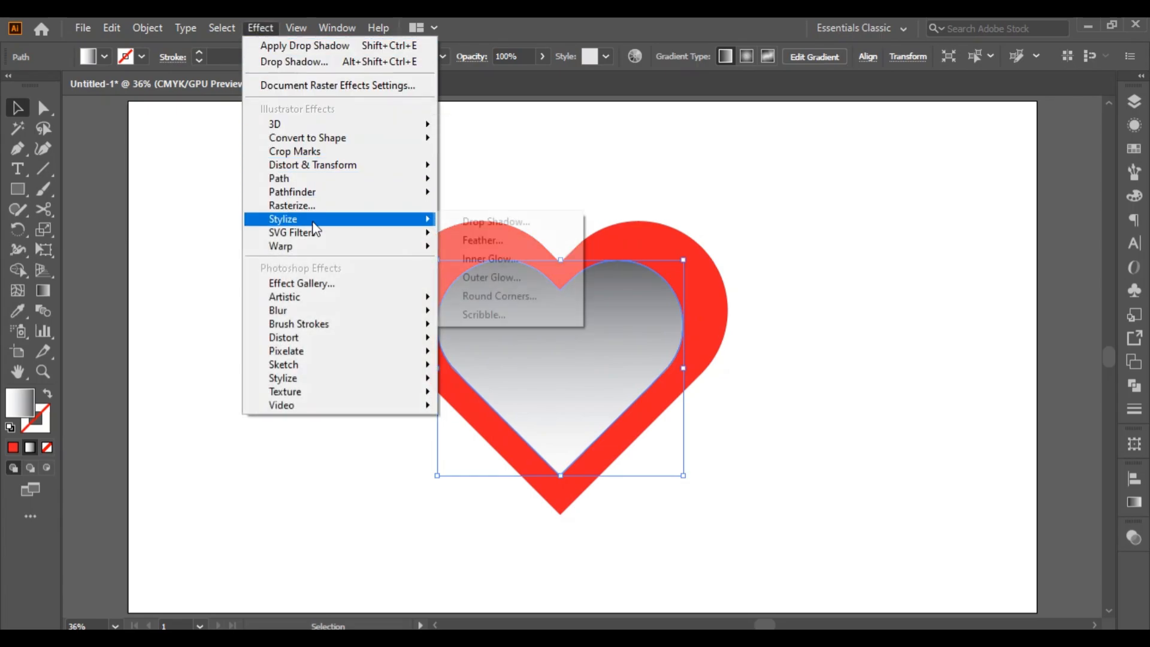
left_click(494, 222)
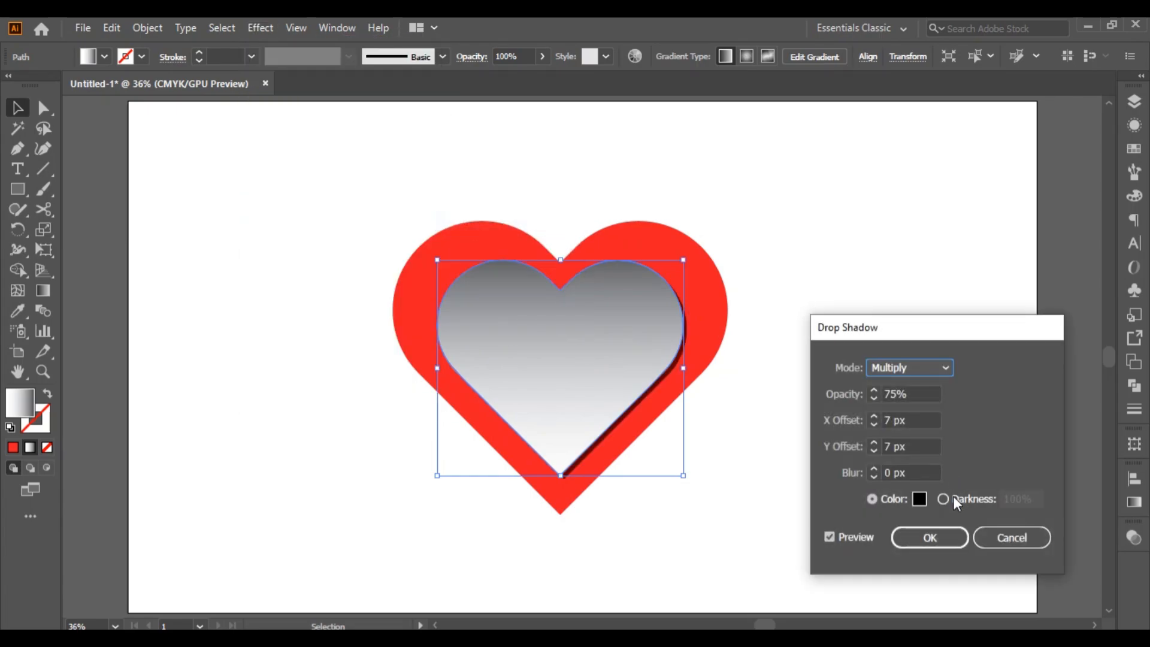
double_click(891, 473)
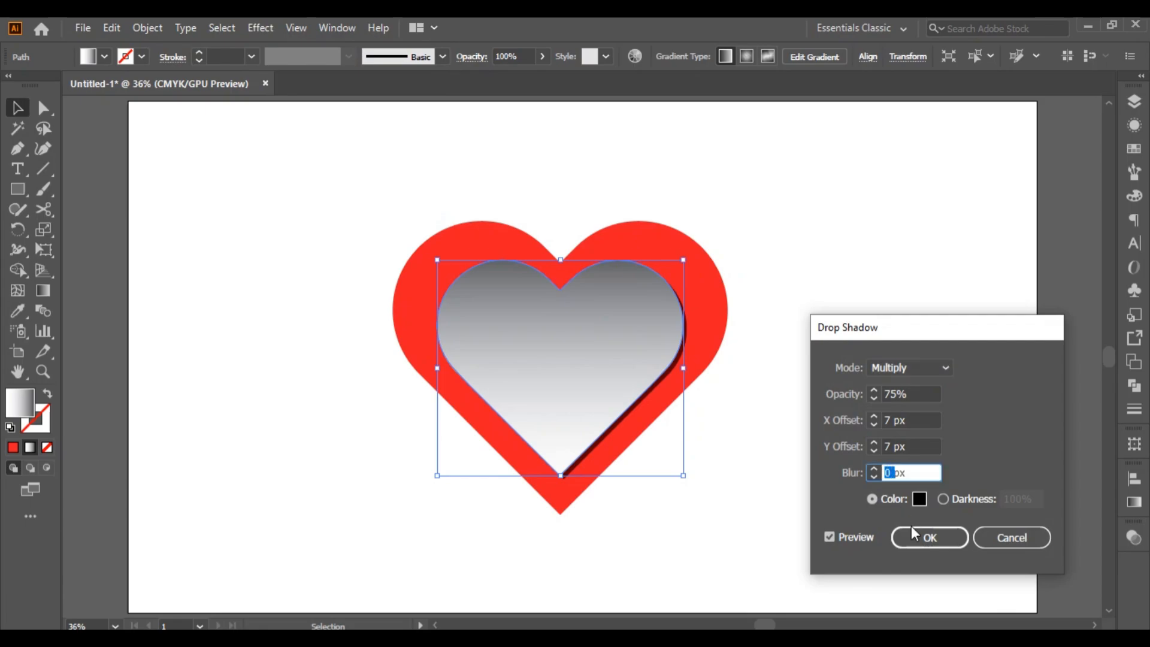
type("5")
left_click(933, 538)
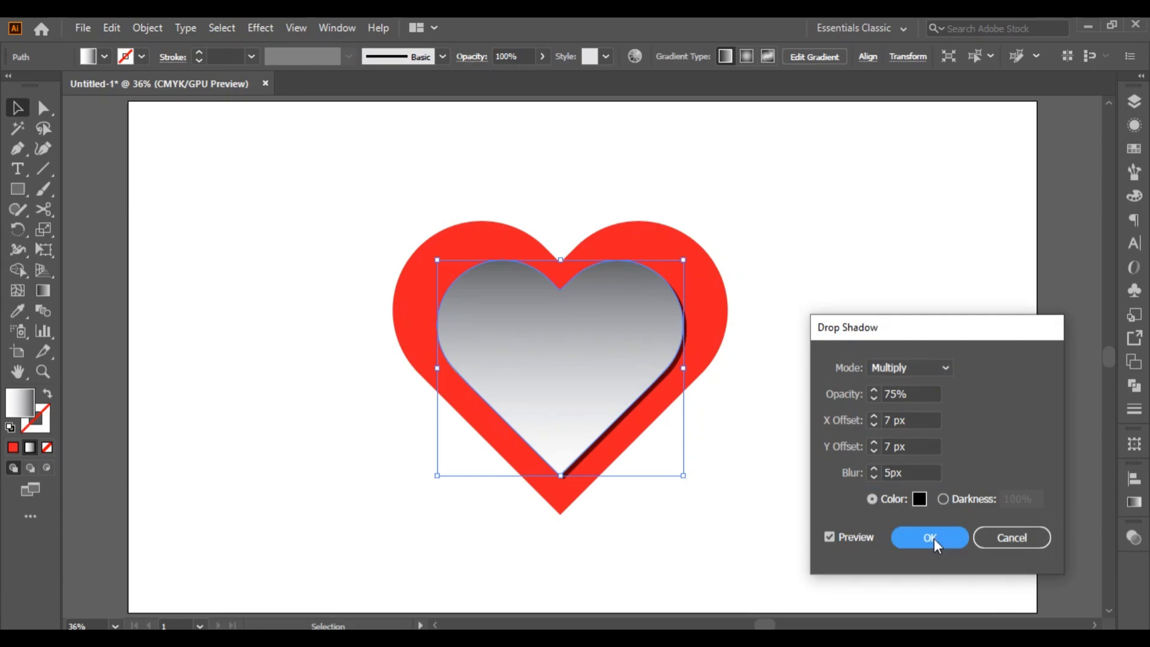
left_click(893, 490)
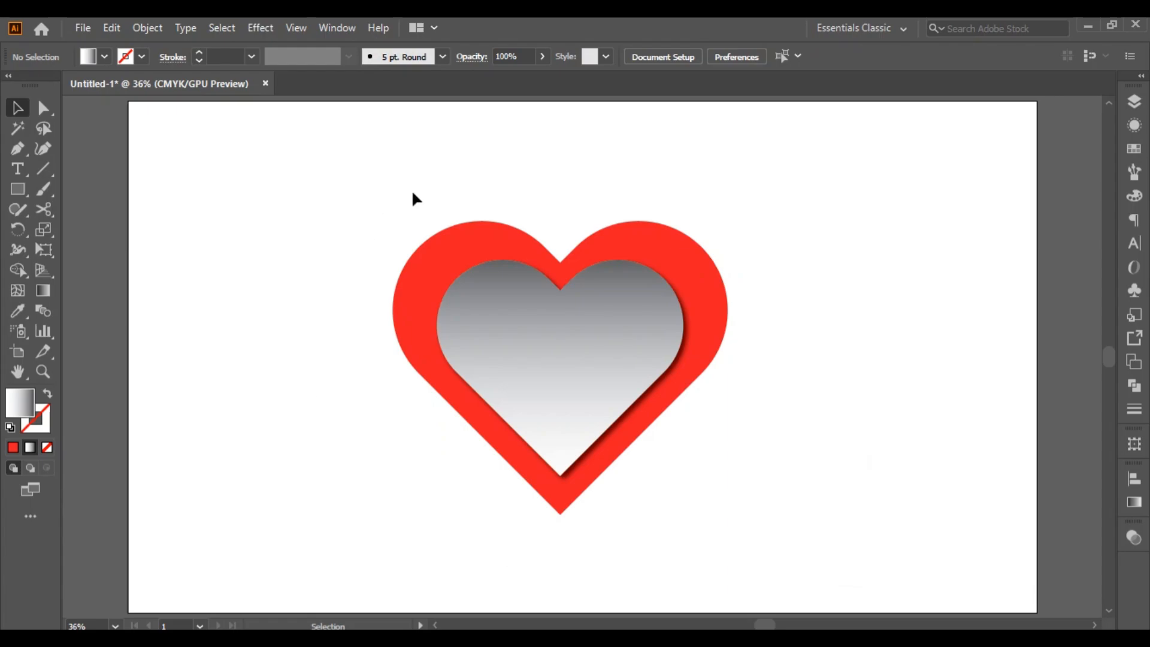
- Group the two hearts and place the group, scaled down, near the artboard's upper-left corner
left_click_drag(387, 209, 721, 508)
right_click(603, 281)
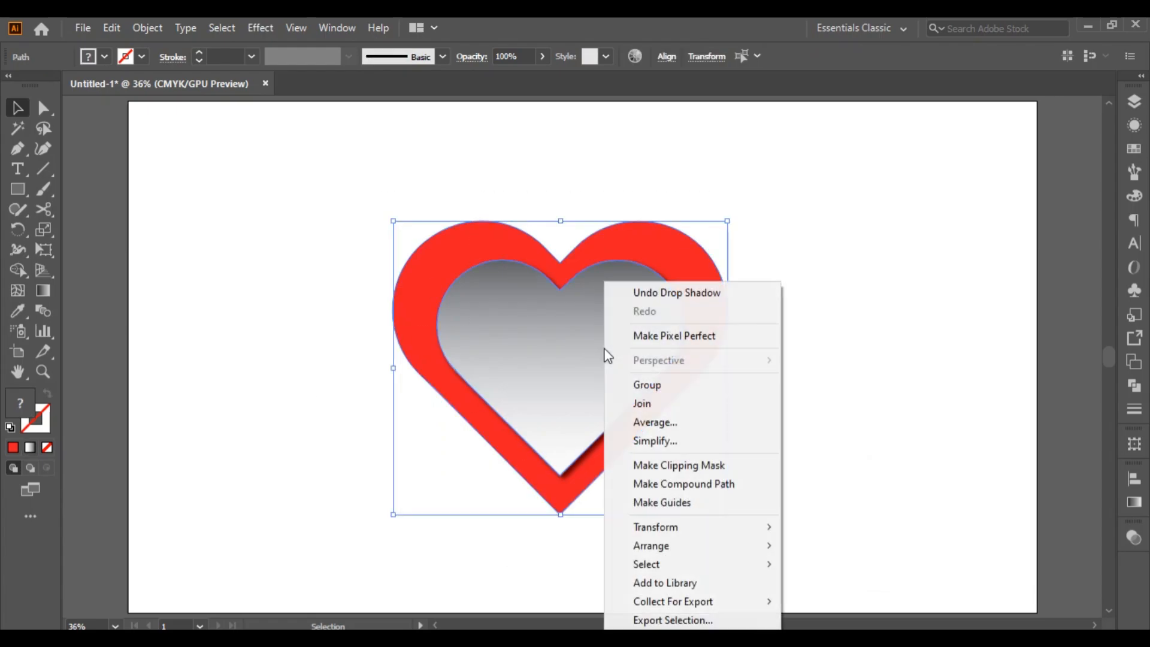
left_click(653, 386)
left_click_drag(731, 223, 622, 314)
left_click_drag(569, 372, 246, 187)
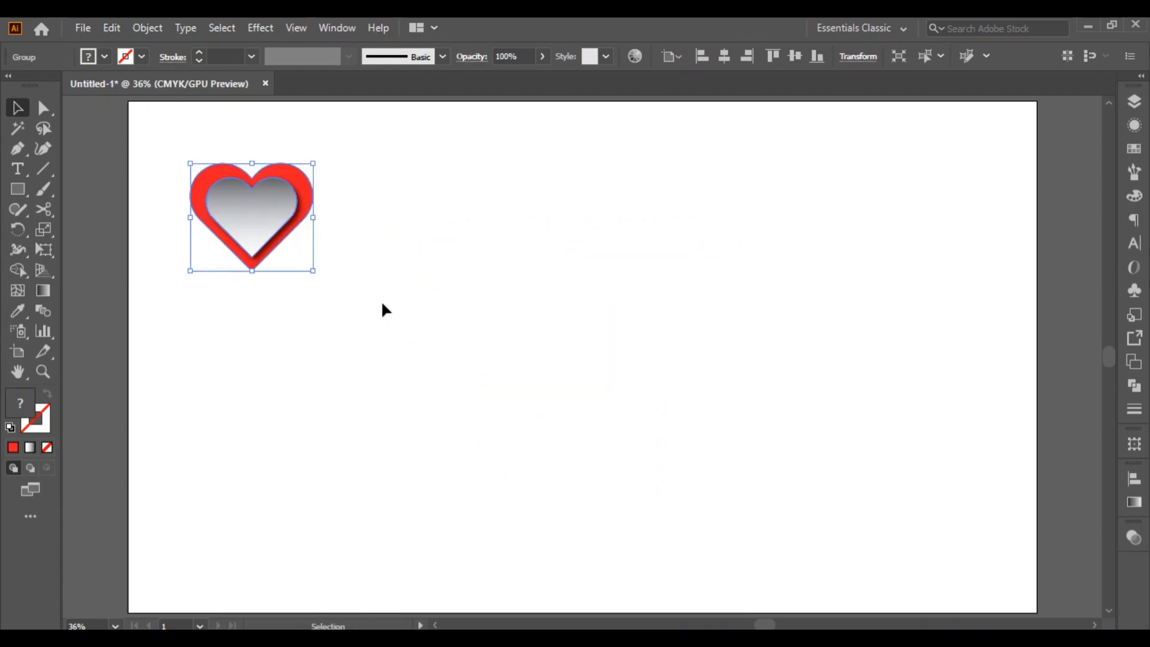
- Draw a circle centred at about X 934, Y 540 px with the default black stroke and no fill
left_click(447, 376)
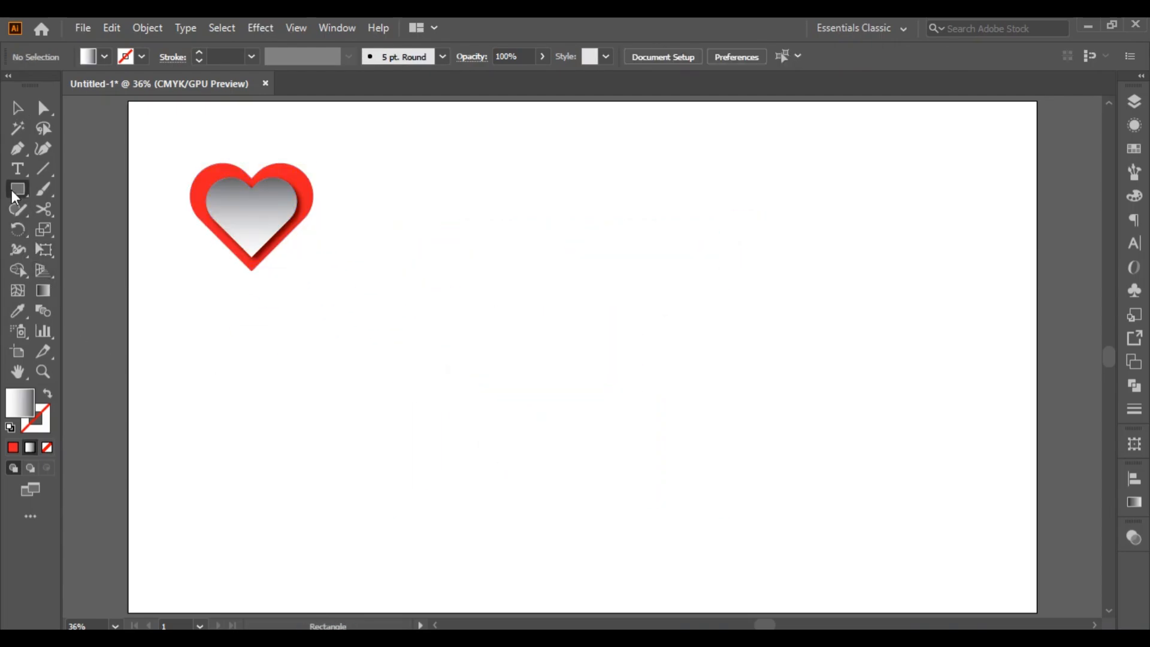
left_click_drag(12, 189, 66, 228)
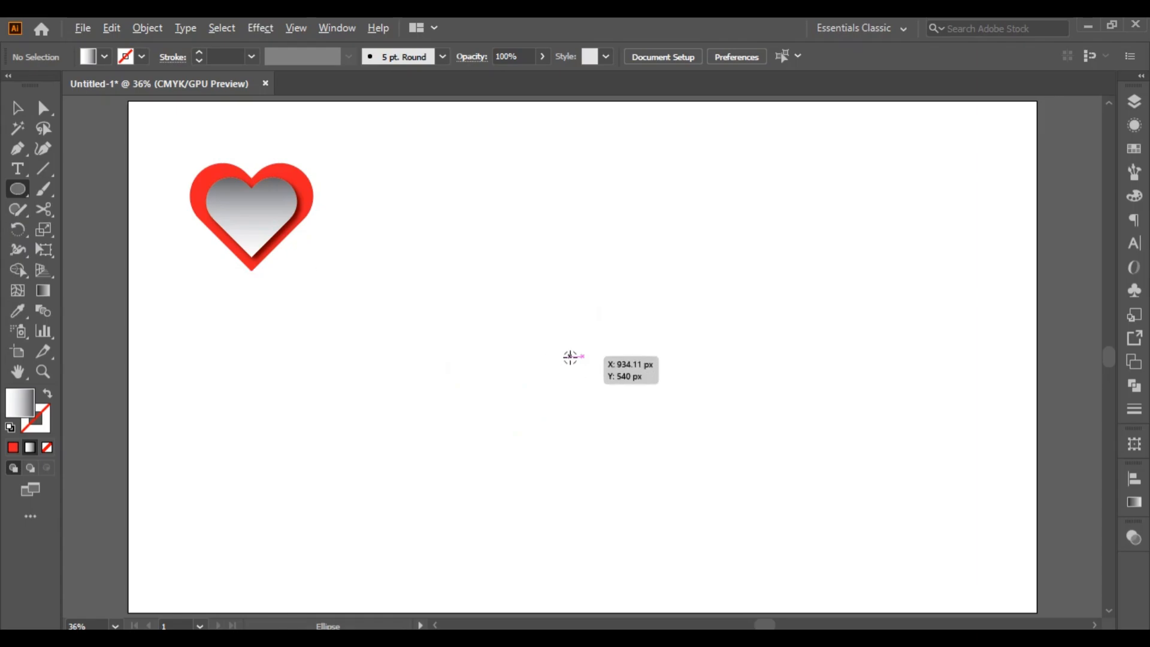
mouse_move(570, 356)
left_mouse_down()
mouse_move(716, 480)
mouse_move(726, 512)
left_mouse_up()
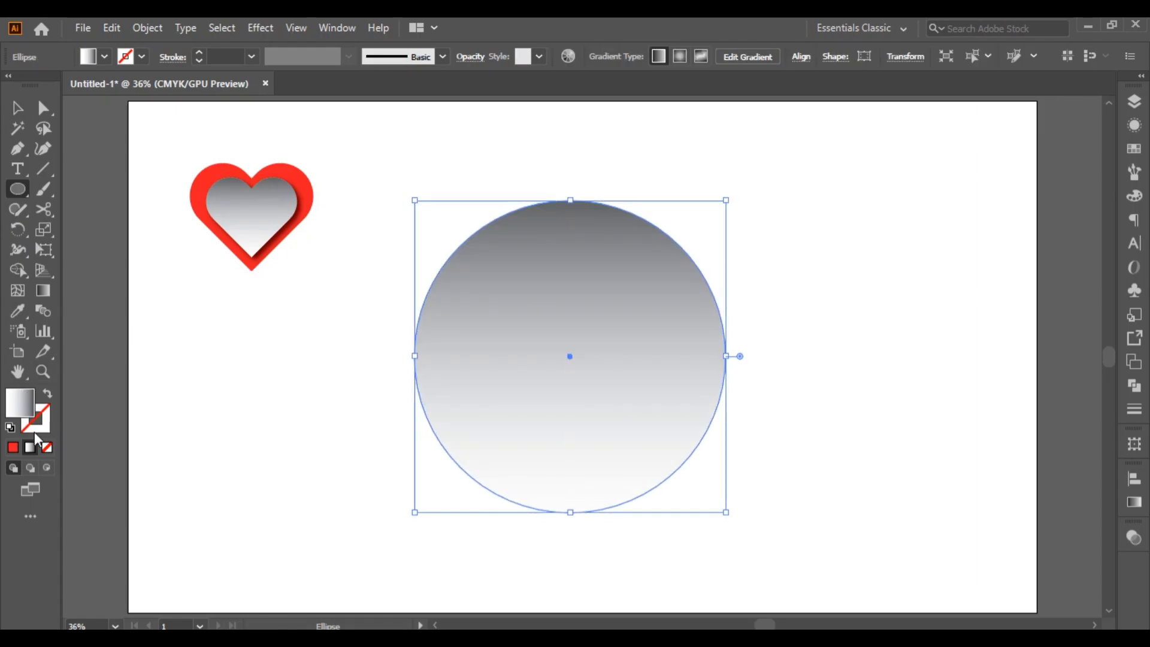
left_click(11, 427)
left_click(48, 447)
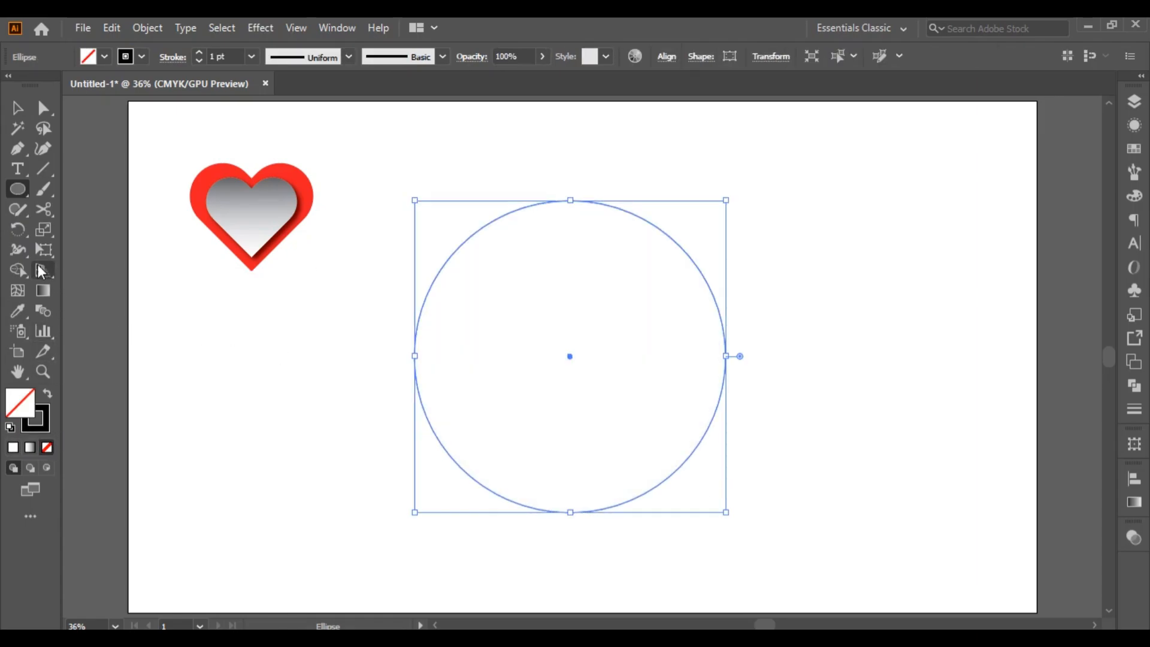
- Cut the circle with the Scissors tool at its upper-left edge and rightmost anchor, and delete the arc between the cuts
key("c")
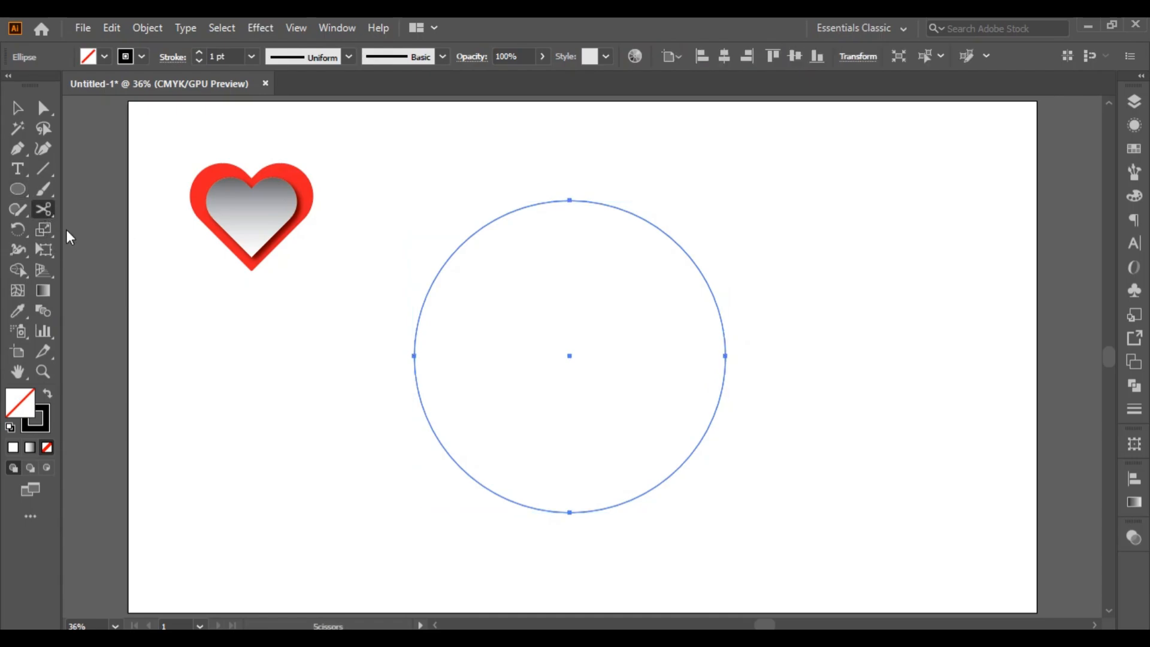
left_click(495, 221)
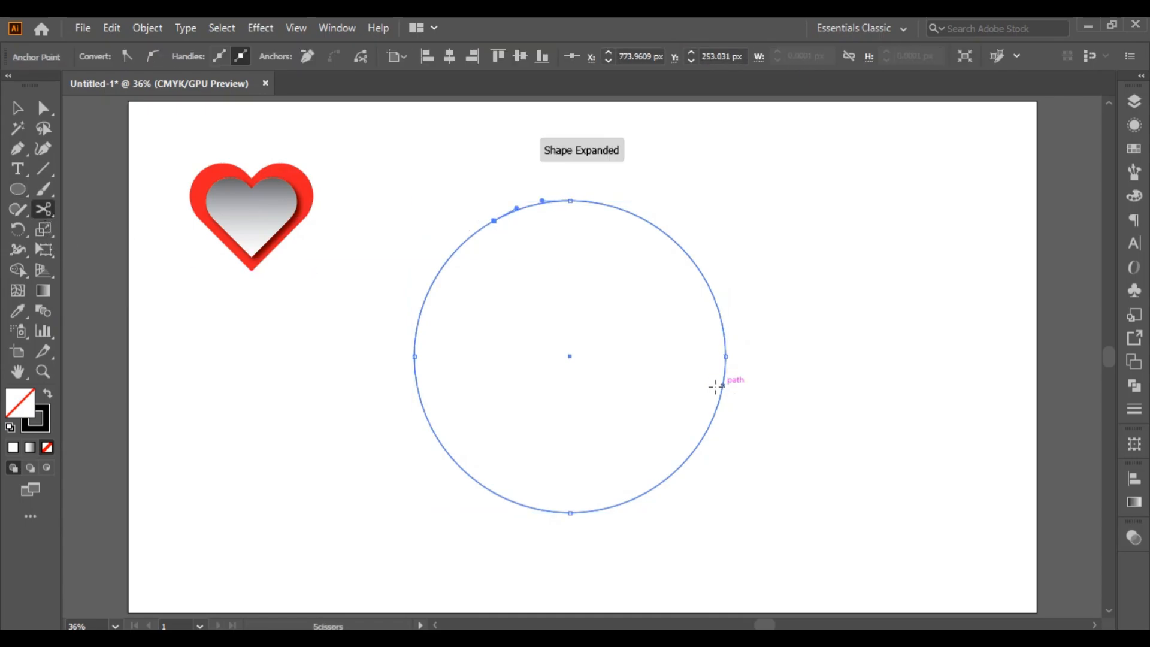
left_click(725, 357)
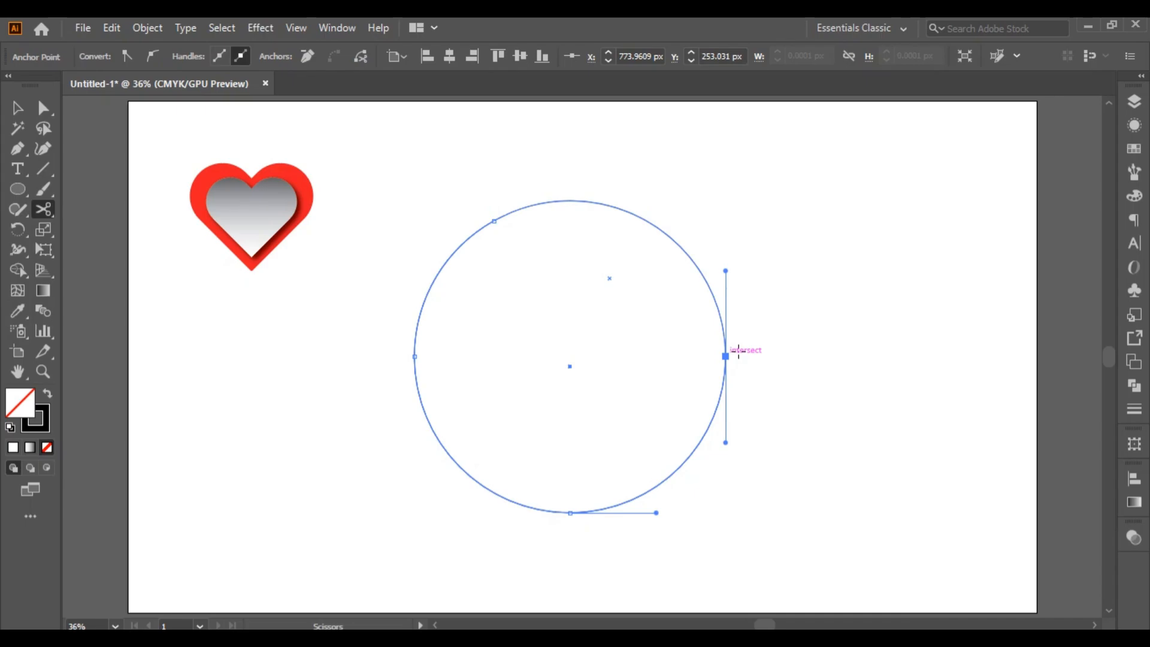
left_click(17, 108)
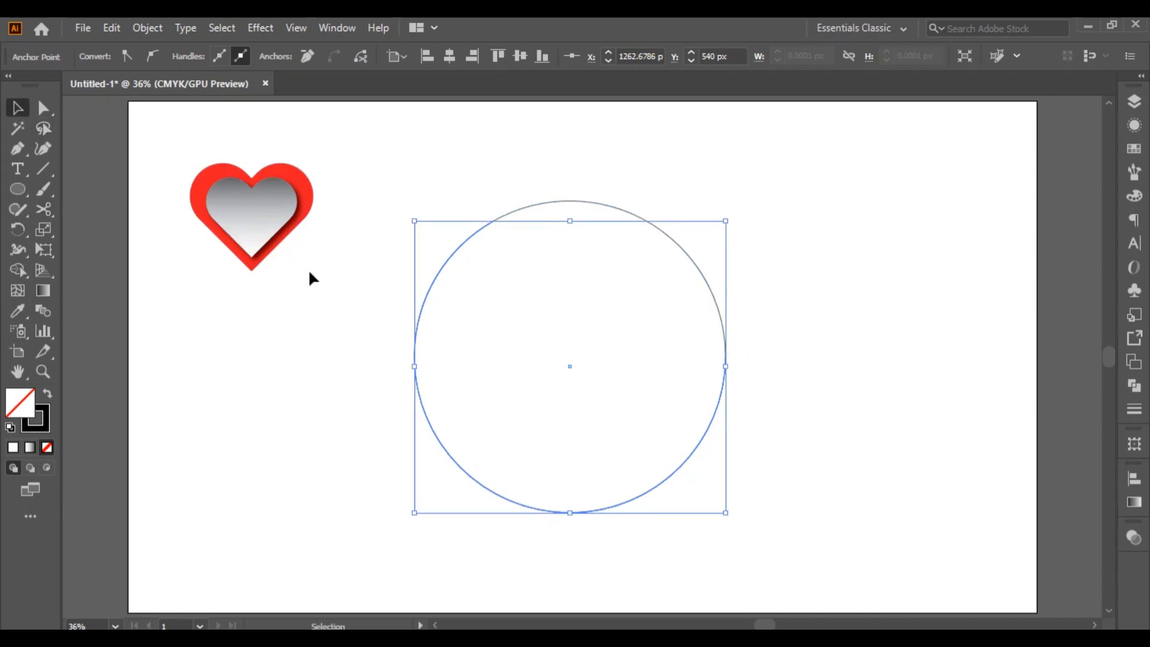
left_click(664, 277)
left_click(669, 243)
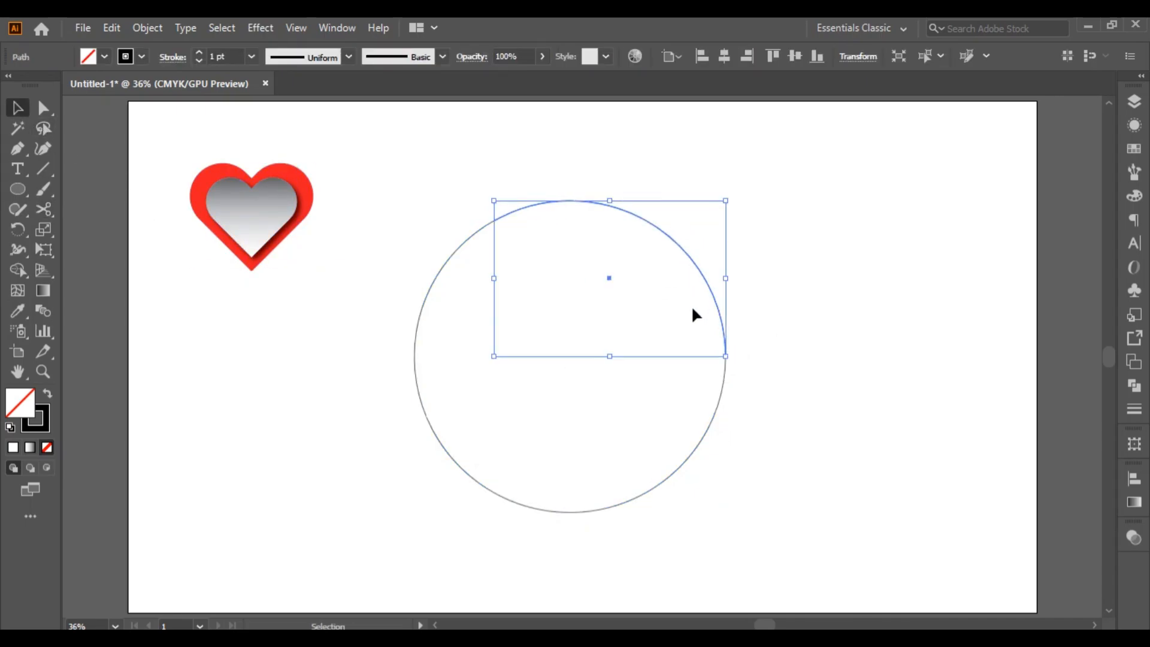
key("Delete")
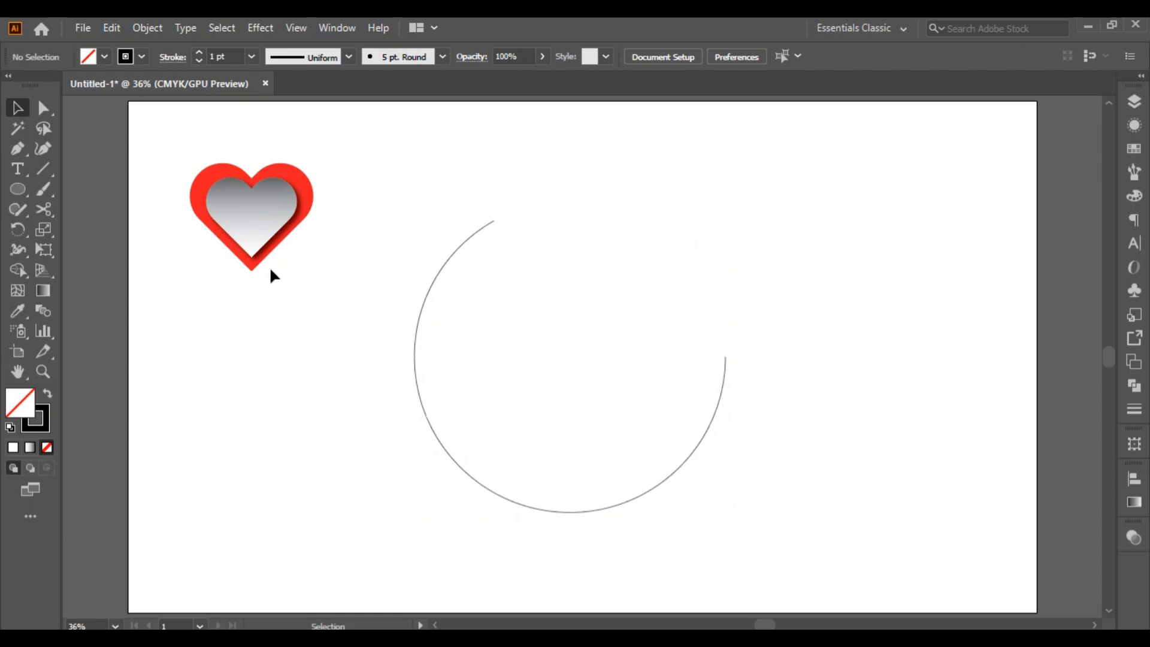
- Set the remaining open arc's stroke weight to 6 pt
left_click(433, 283)
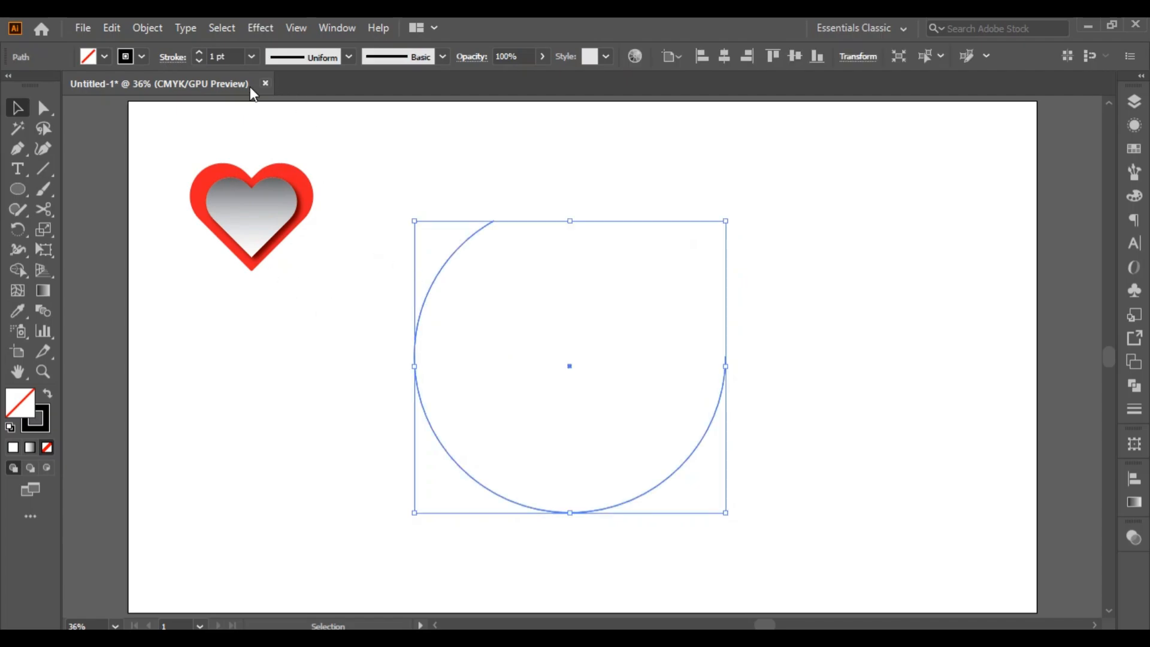
left_click(200, 53)
left_click(200, 52)
left_click(200, 52)
left_click(200, 53)
left_click(200, 53)
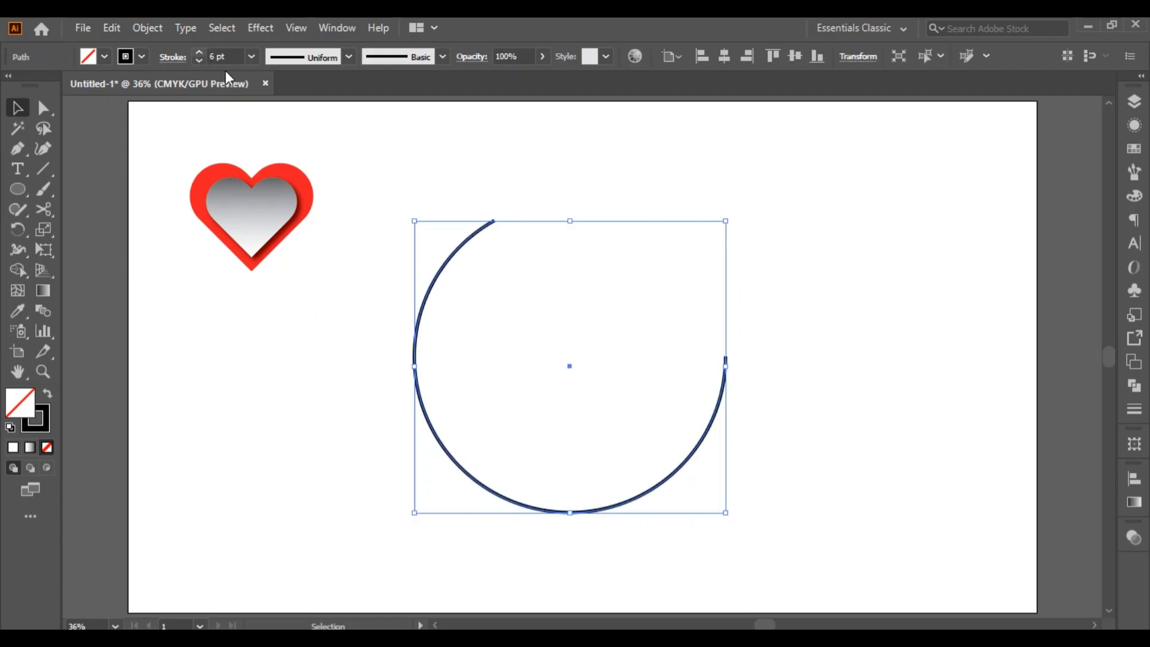
- Apply the elliptical width profile that tapers both ends of the arc, and set its stroke weight to 9 pt
left_click(349, 57)
left_click(304, 105)
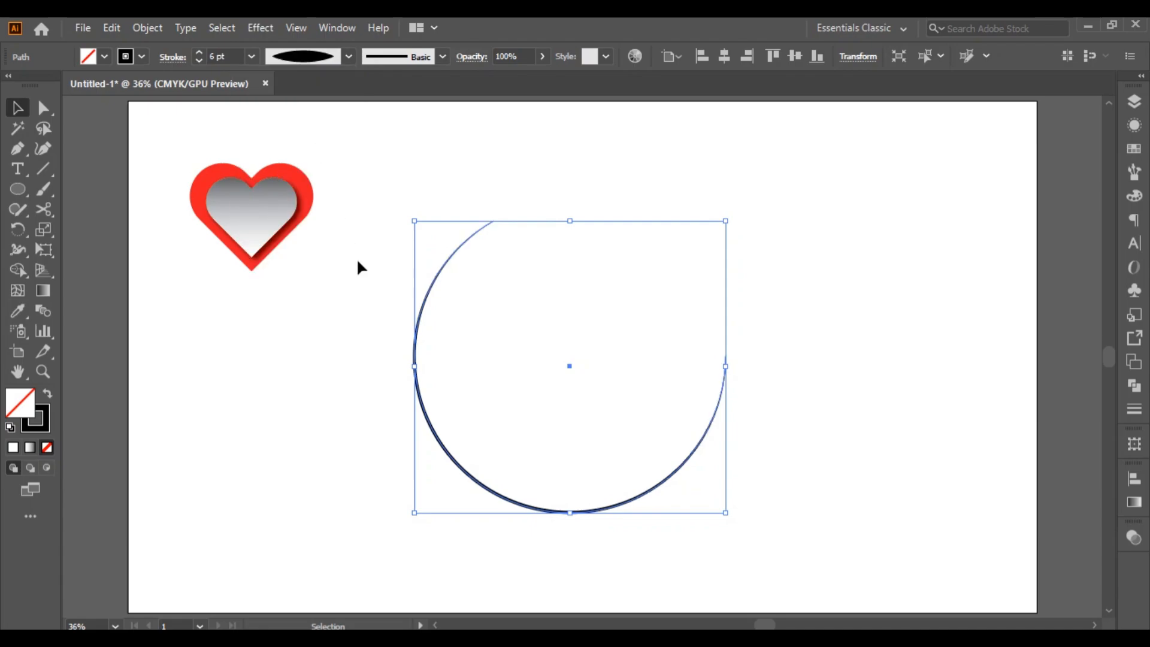
left_click(200, 52)
left_click(200, 52)
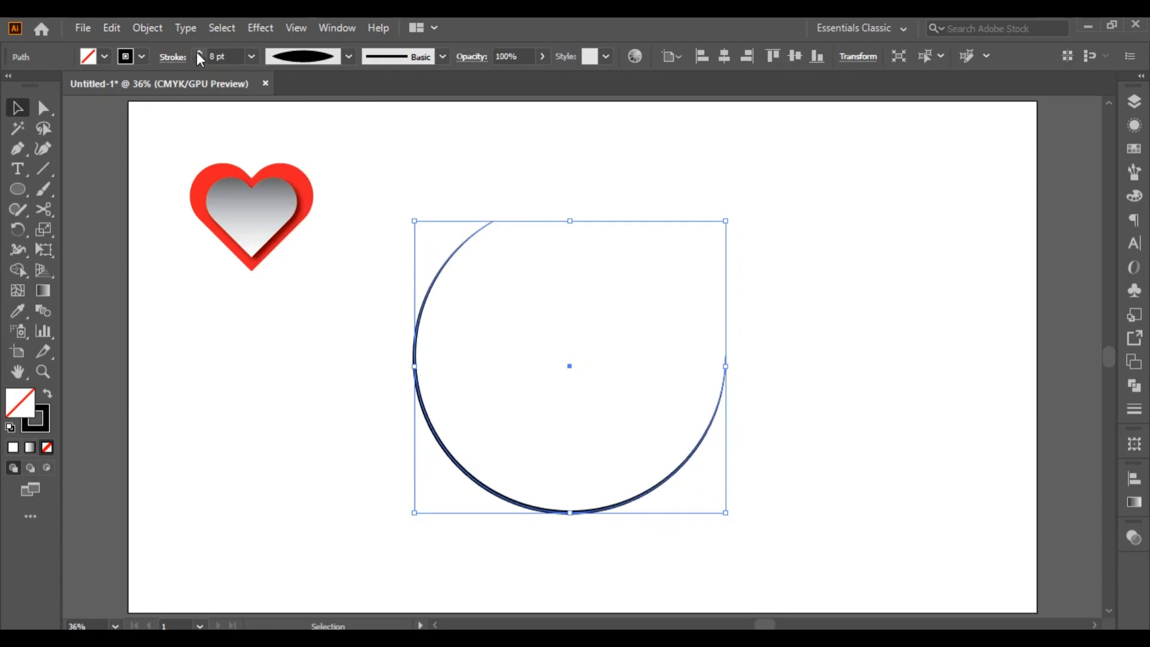
left_click(200, 53)
left_click(320, 317)
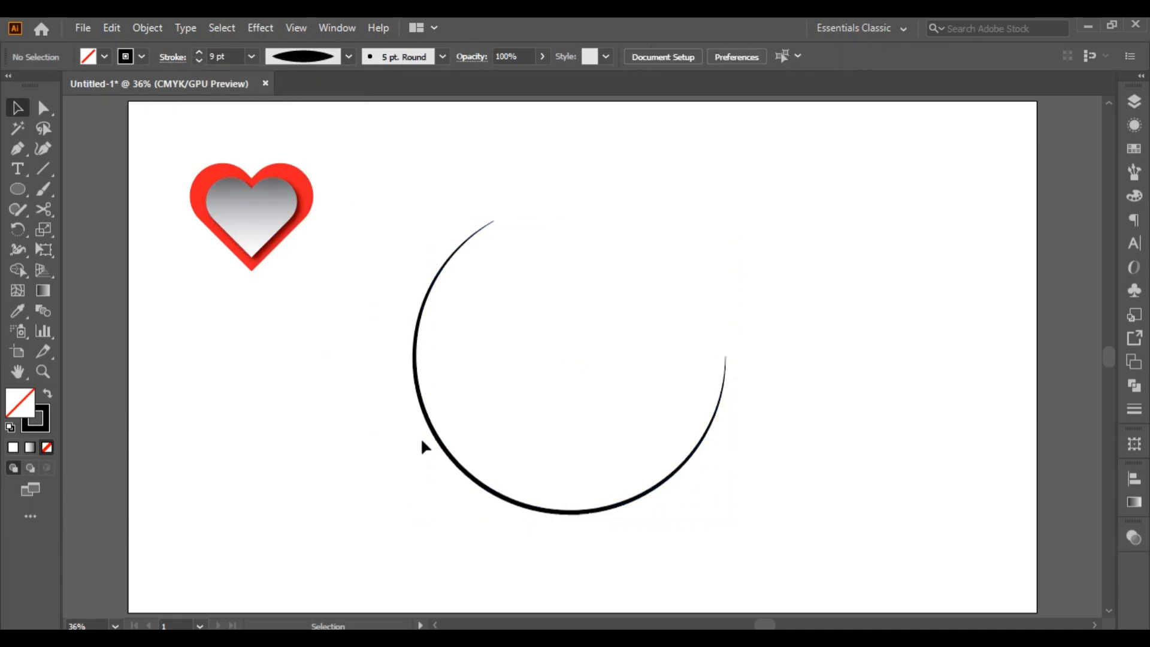
left_click(457, 478)
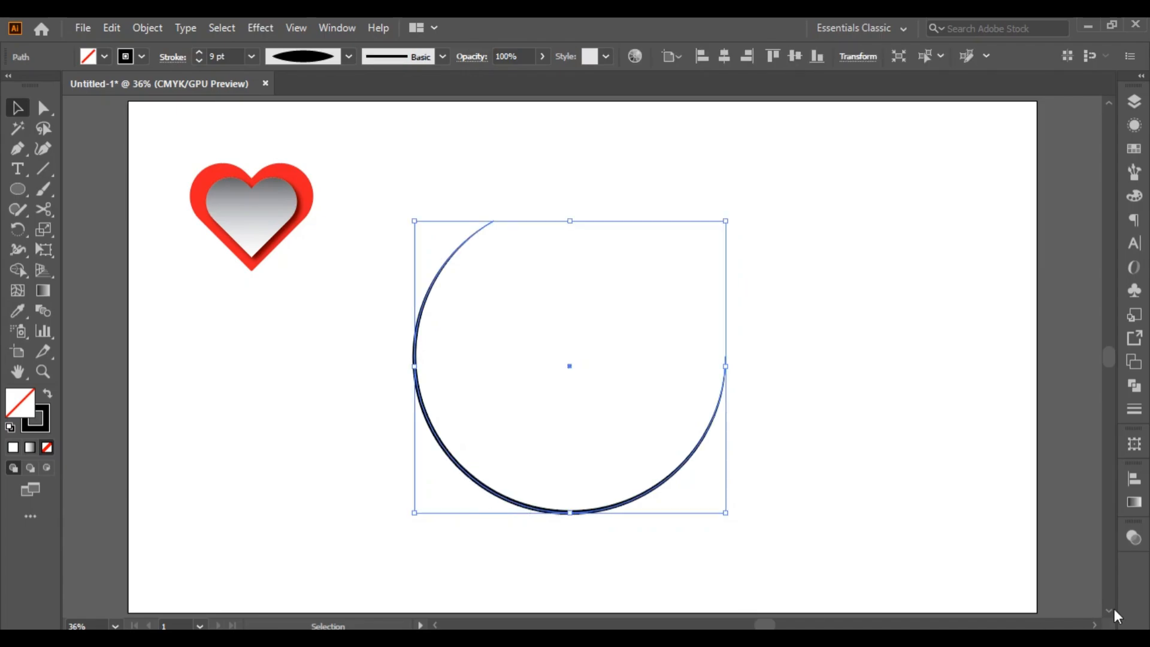
left_click(1134, 502)
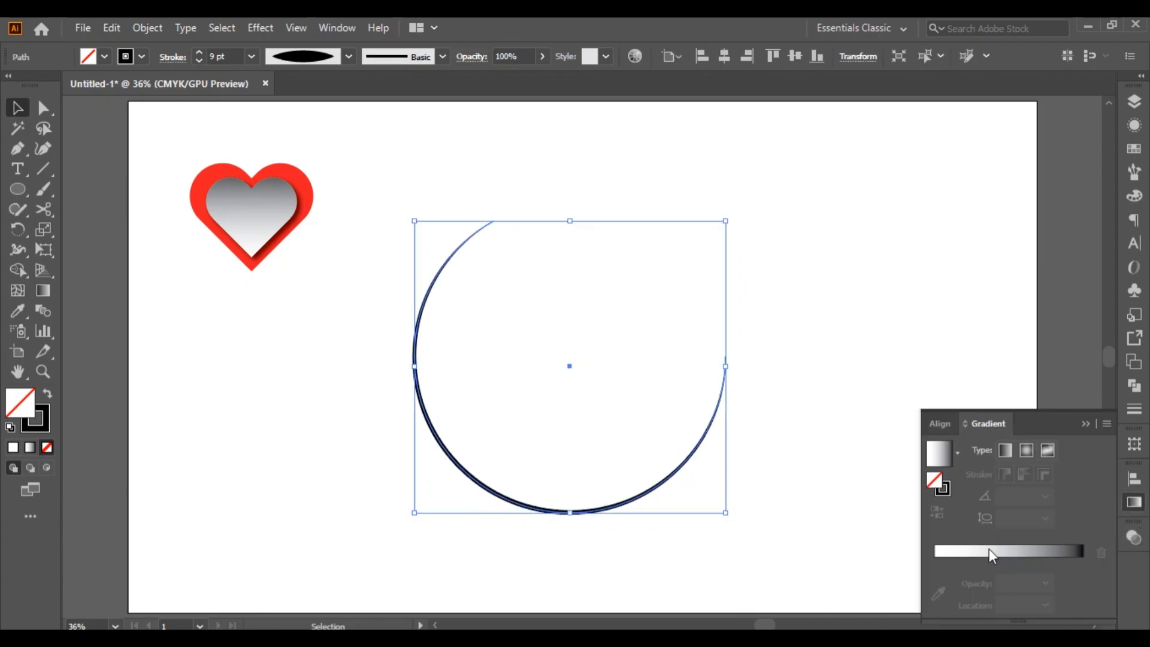
left_click(958, 453)
left_click(893, 482)
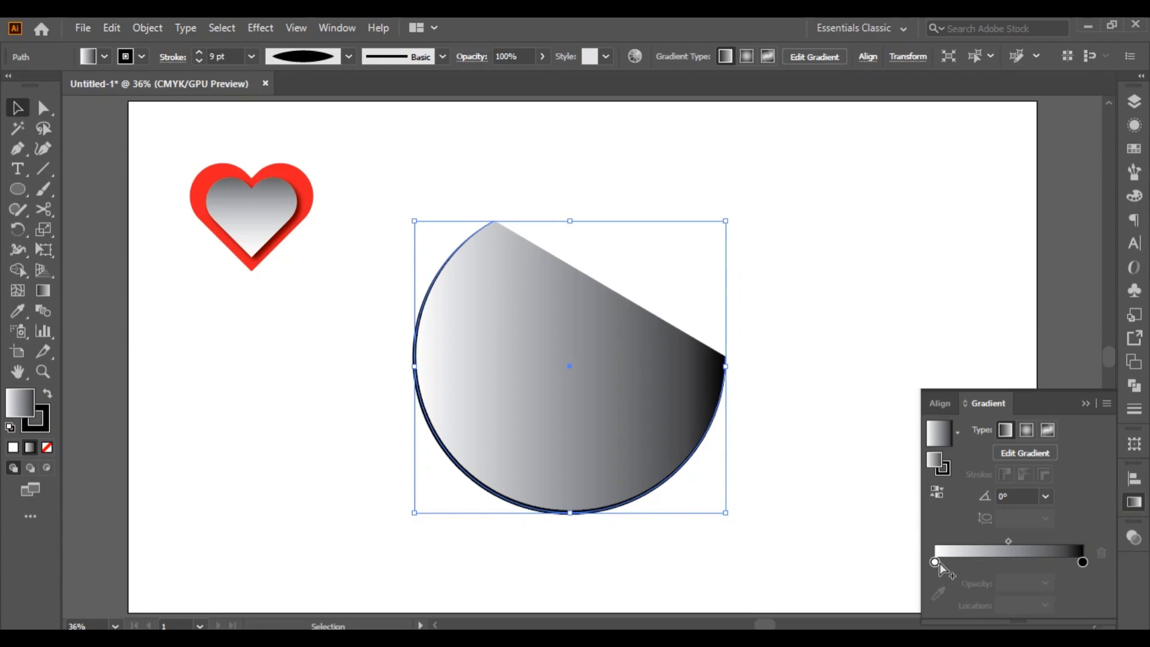
key("ctrl+z")
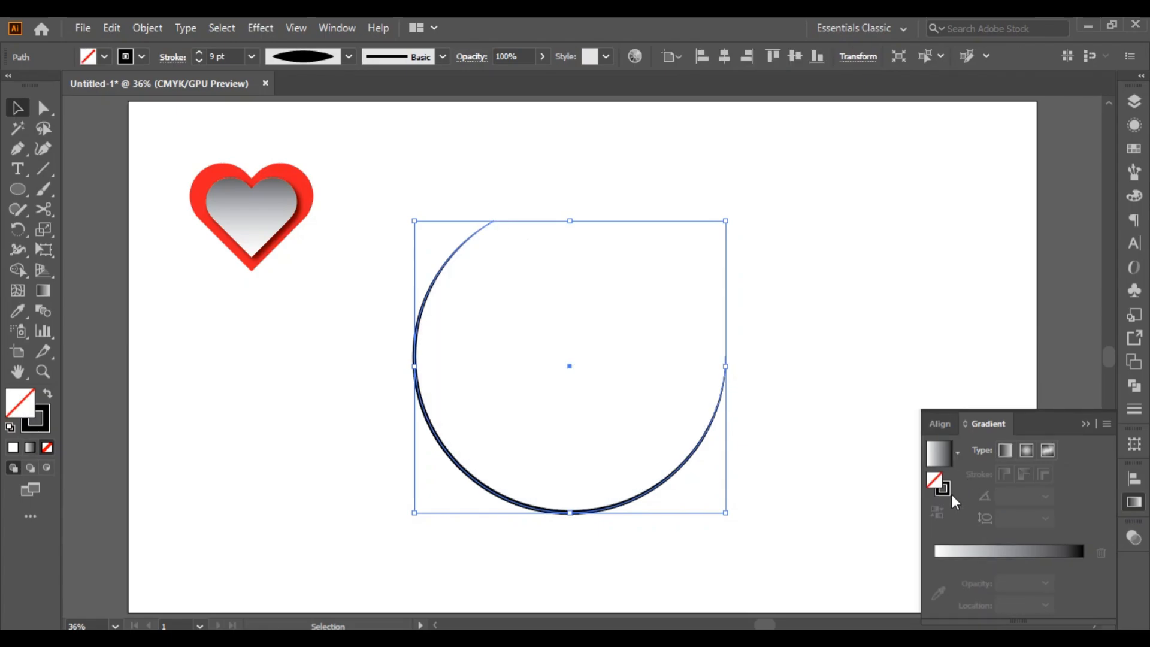
- Apply a linear gradient to the arc's stroke, running from red at the start to black at the end
left_click(945, 490)
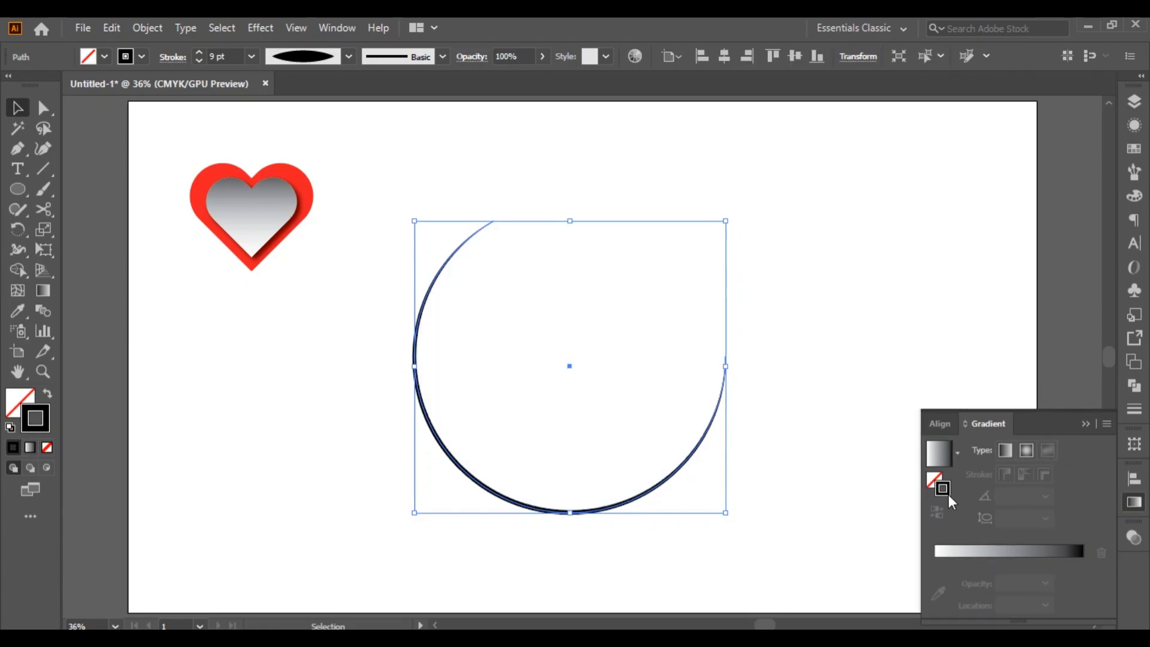
left_click(940, 453)
left_click(934, 561)
double_click(934, 562)
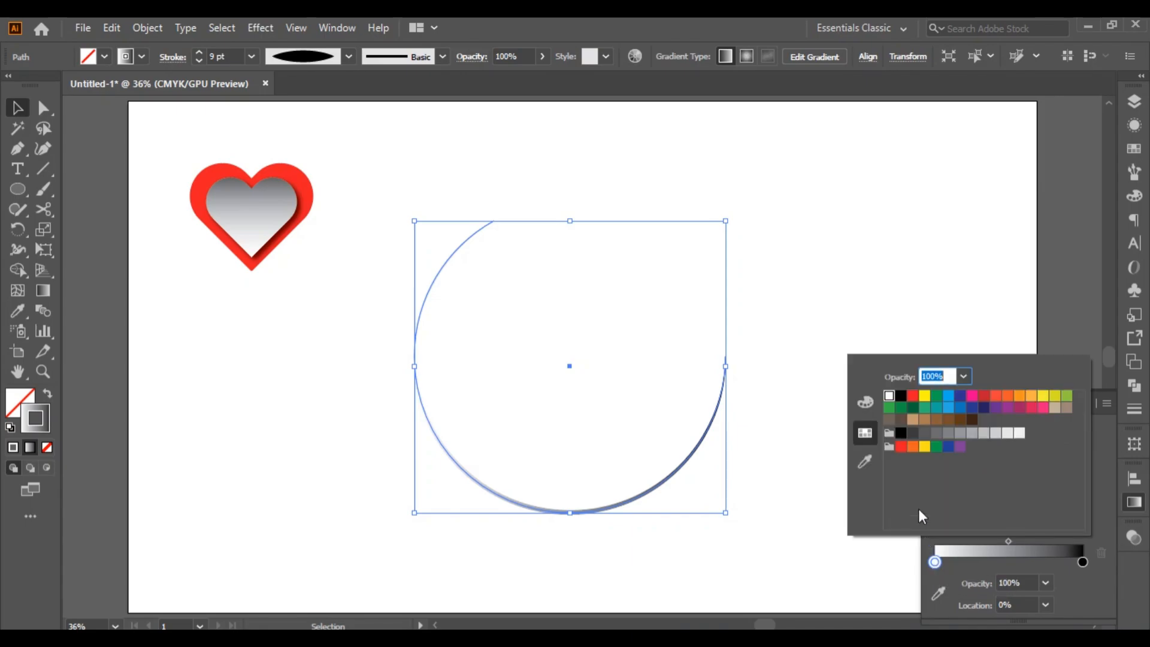
left_click(912, 396)
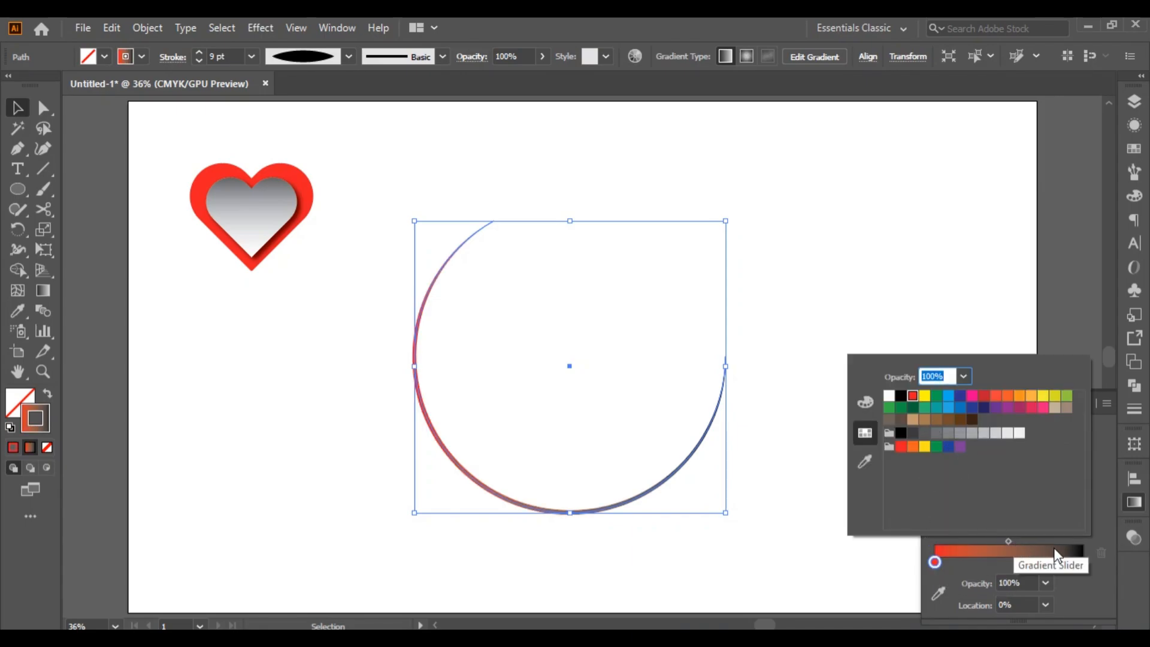
left_click(1110, 521)
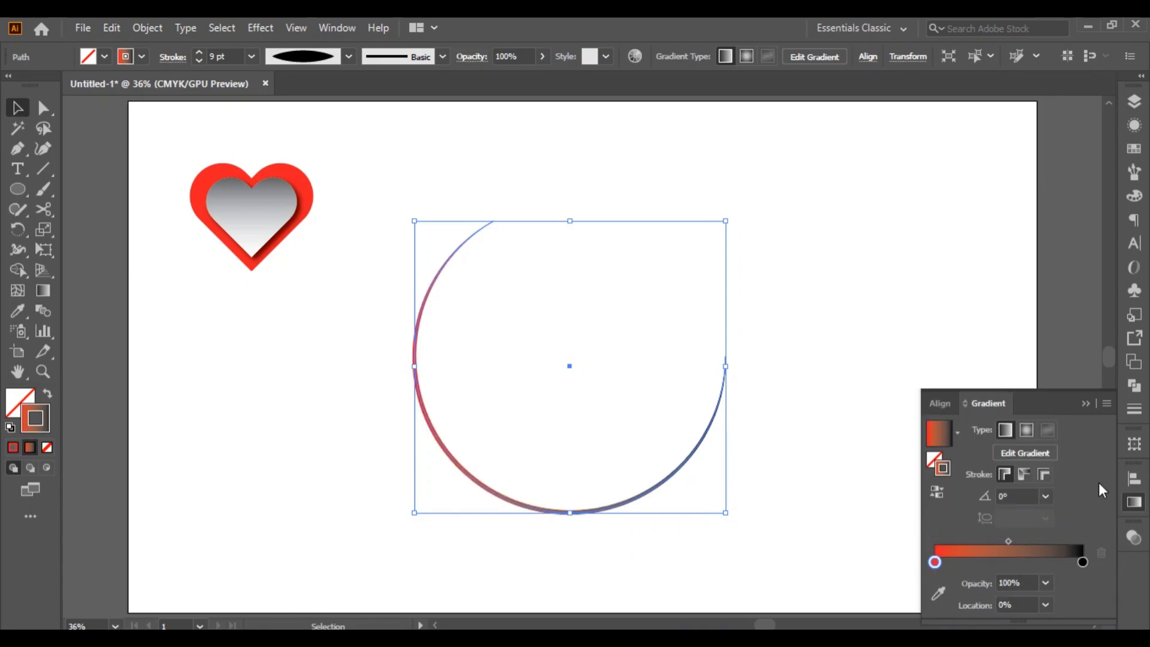
left_click(1087, 403)
left_click(862, 478)
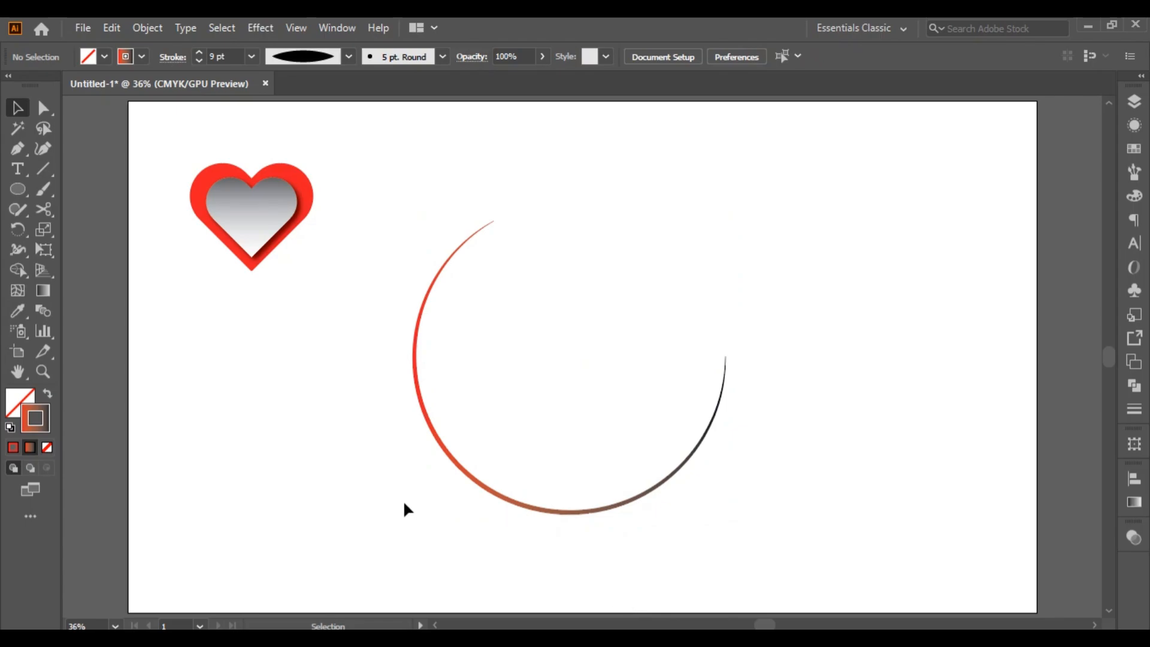
- Duplicate the heart group, rotate the copy 45° clockwise, and place it below the original's lower-right side
left_click(256, 230)
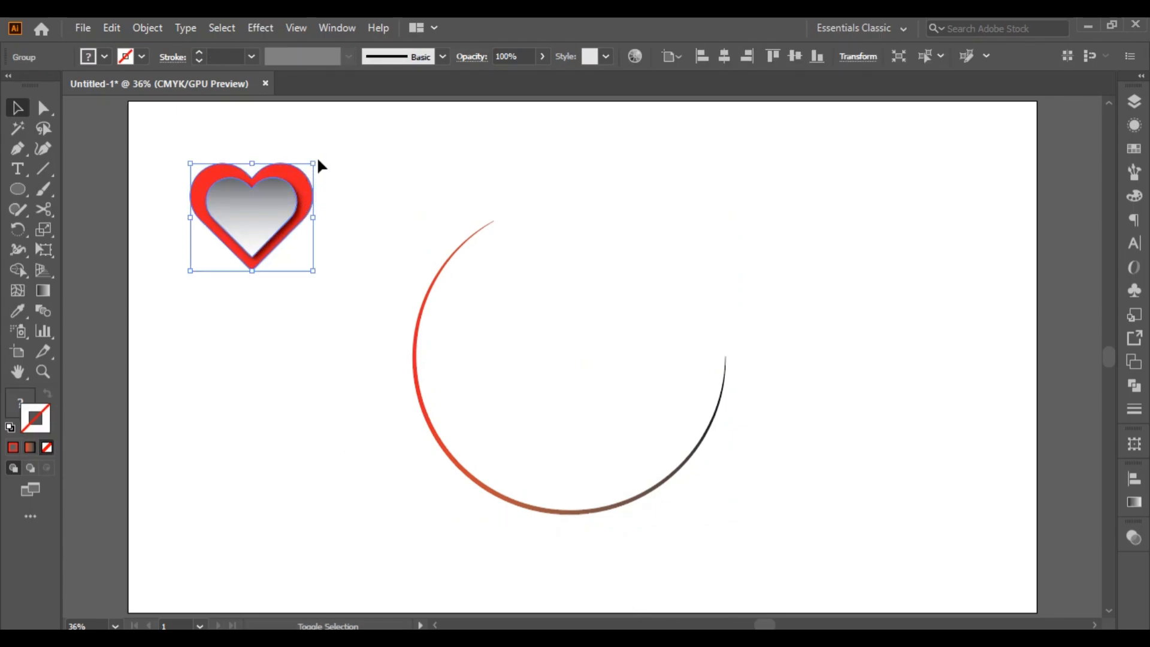
left_click_drag(319, 159, 320, 160)
left_click_drag(267, 207, 249, 373)
left_click_drag(305, 318, 315, 380)
left_click_drag(230, 375, 310, 305)
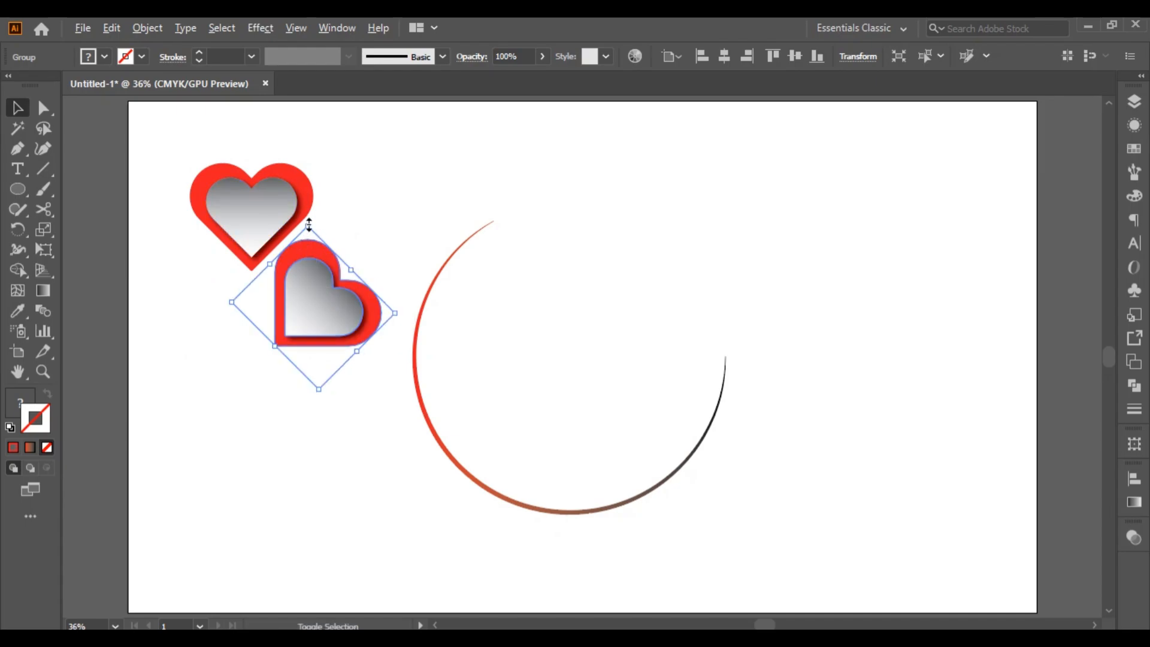
- Scale the rotated heart copy down to about half the original's size and position it beside the original's bottom tip
left_click_drag(311, 226, 314, 258)
left_click(344, 274)
left_click(317, 303)
left_click(387, 281)
left_click_drag(332, 318, 317, 303)
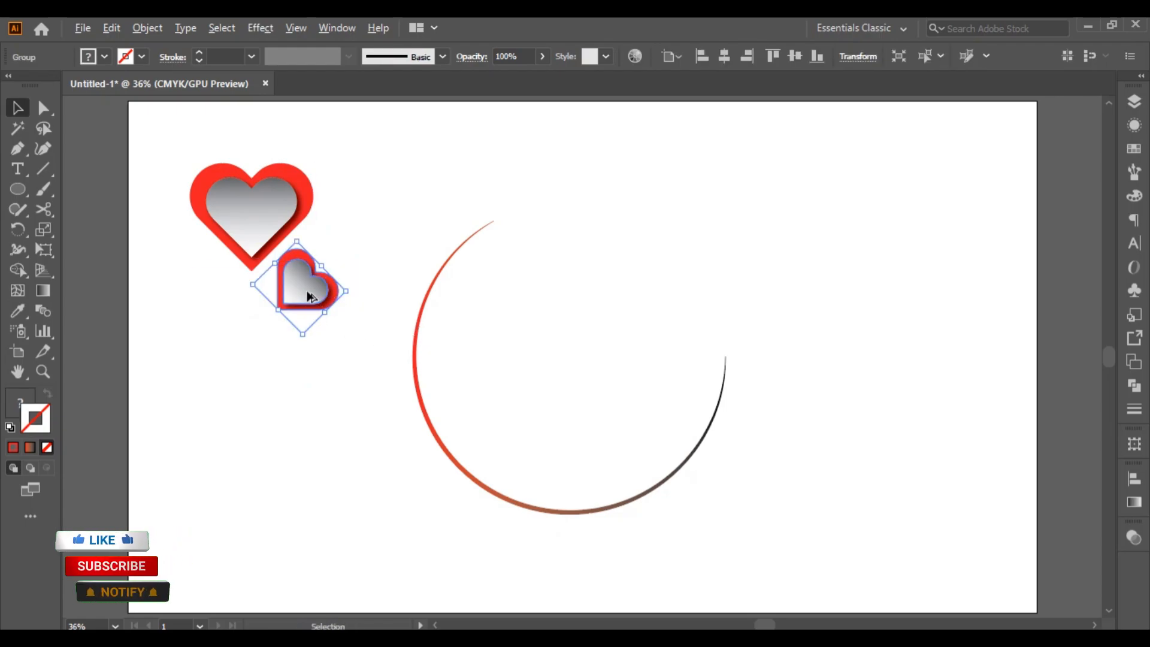
right_click(307, 291)
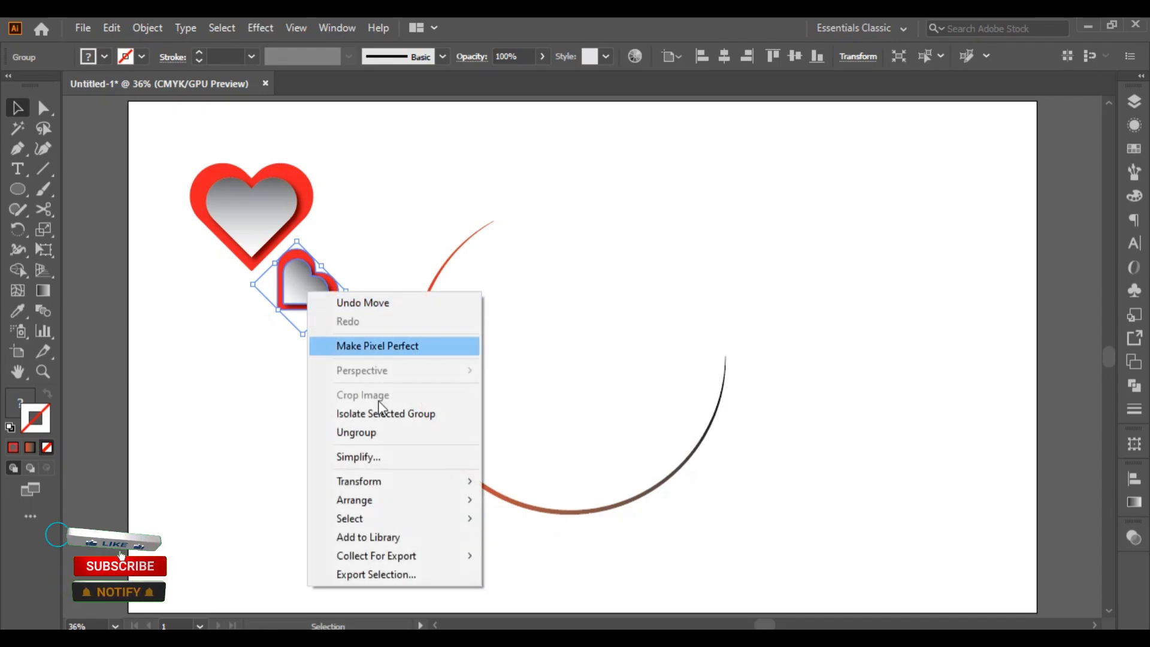
left_click(365, 431)
left_click(361, 323)
mouse_move(332, 287)
left_mouse_down()
mouse_move(315, 359)
mouse_move(315, 285)
left_mouse_up()
- Make a copy of the small heart reflected across the vertical axis and place it below the large heart's left side
right_click(315, 286)
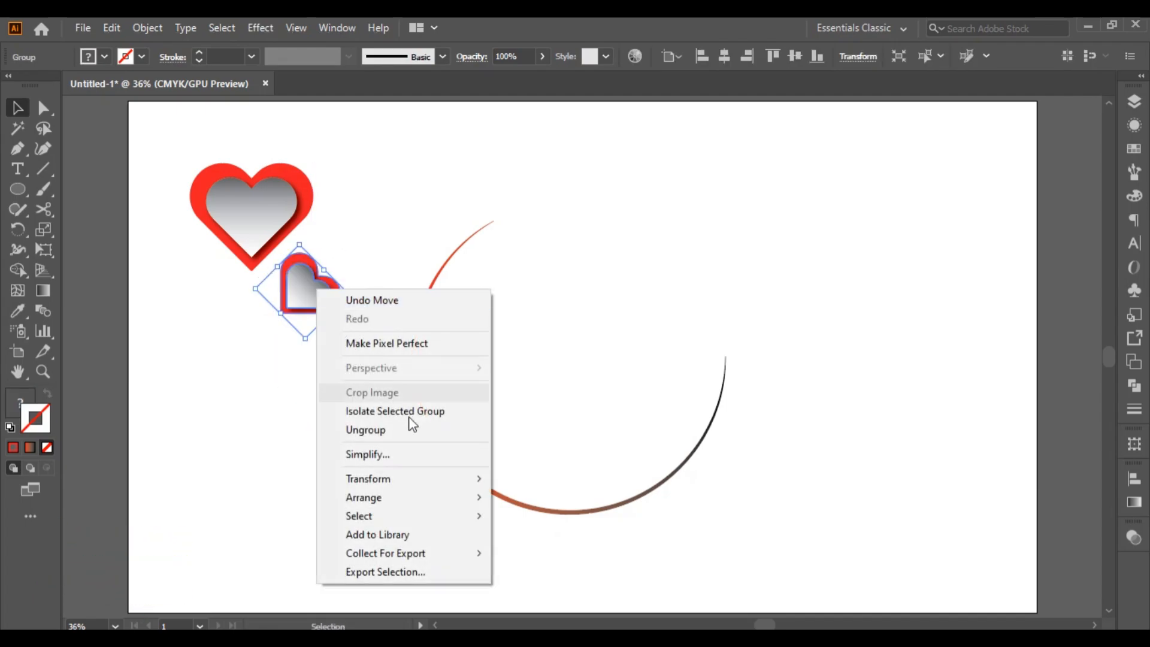
mouse_move(411, 481)
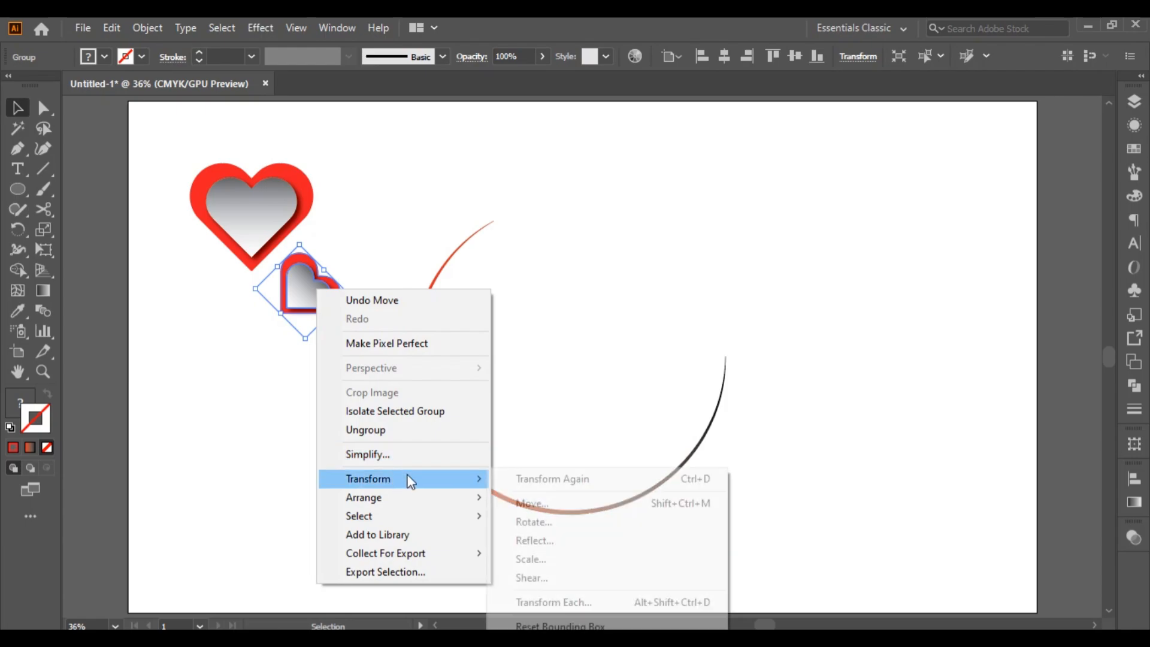
left_click(534, 541)
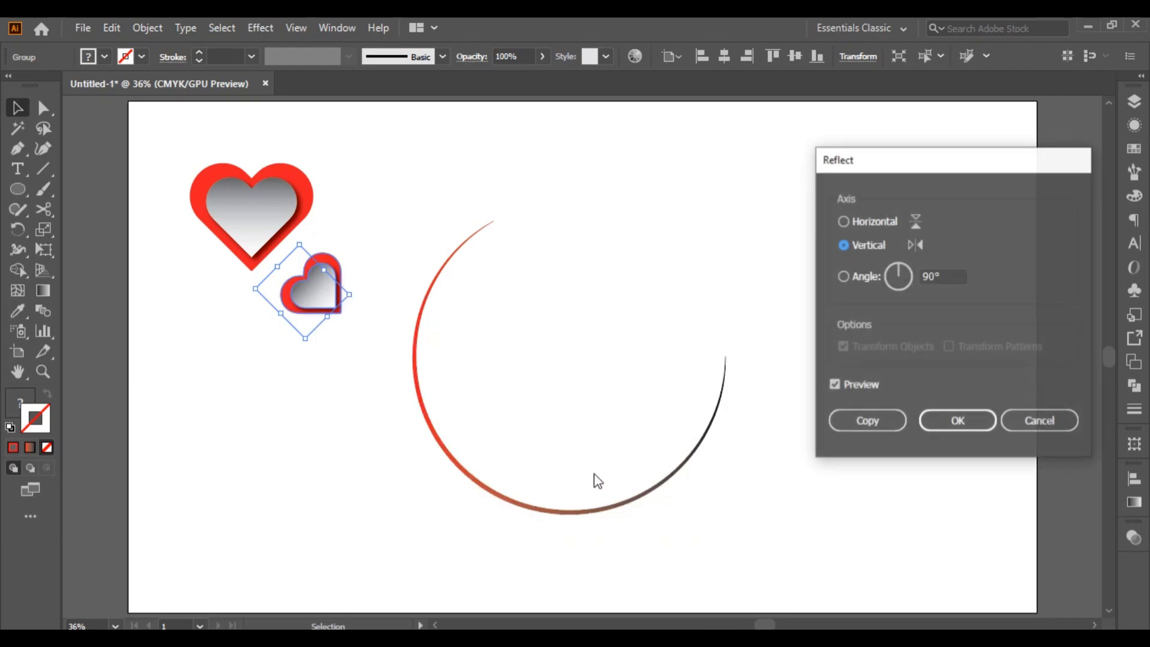
left_click(868, 421)
left_click_drag(318, 302, 214, 314)
left_click(312, 422)
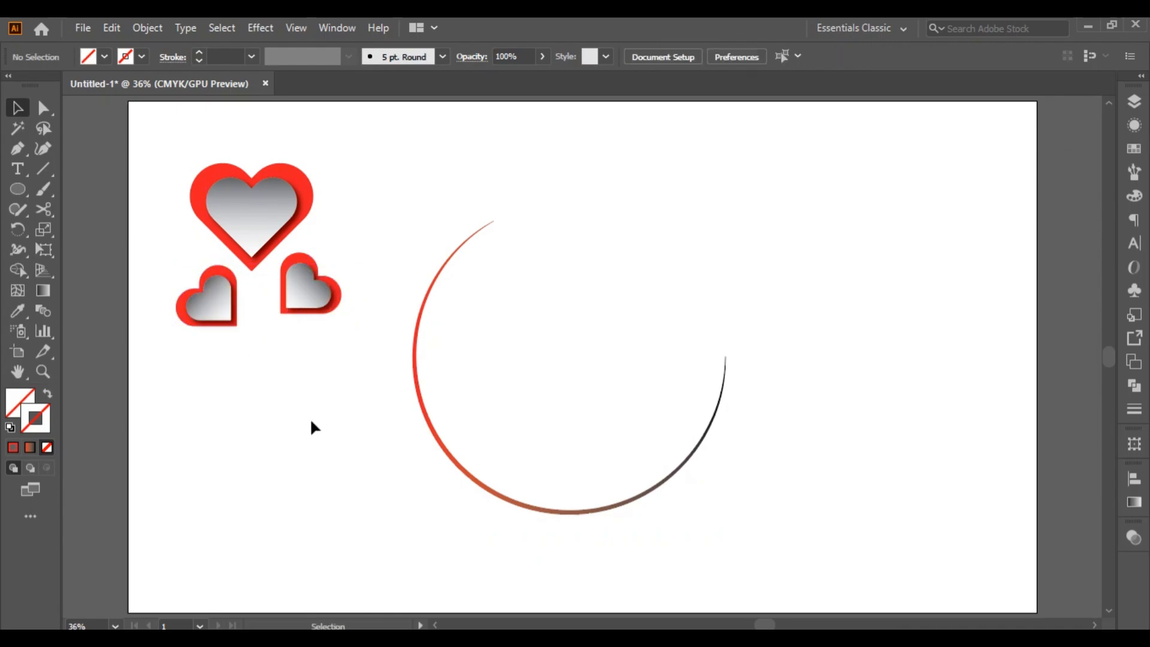
- Group the large heart and the two small hearts together
left_click_drag(160, 149, 338, 377)
right_click(275, 237)
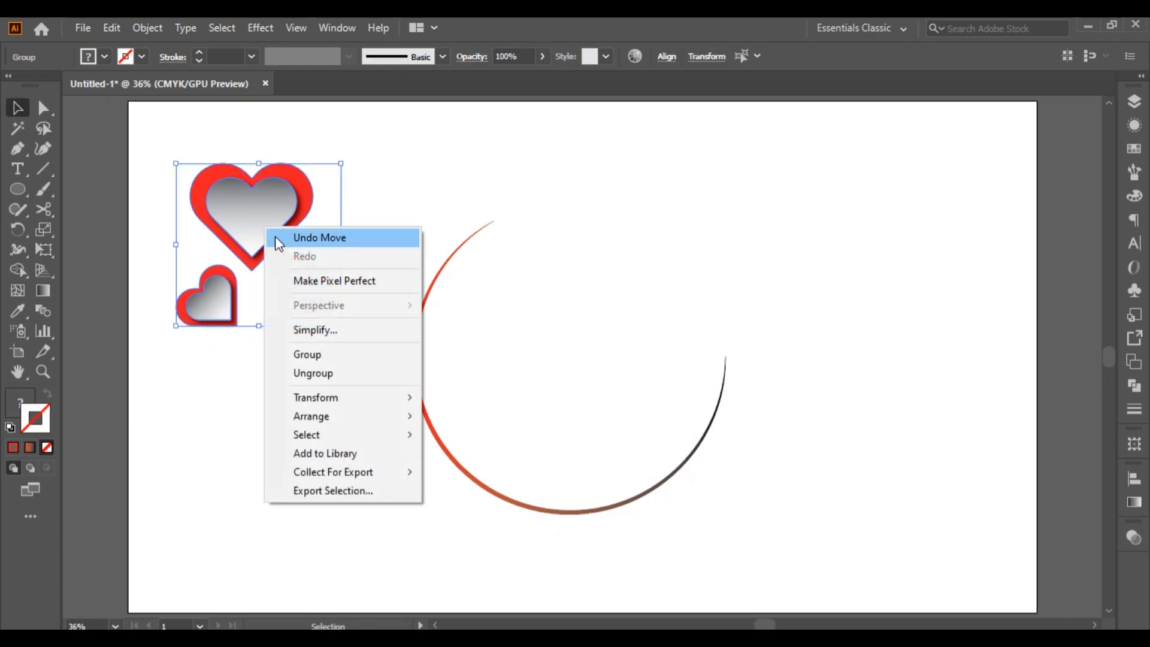
left_click(329, 357)
- Move the three-heart cluster to the red end of the arc and rotate it 45° clockwise
left_click_drag(297, 207, 606, 213)
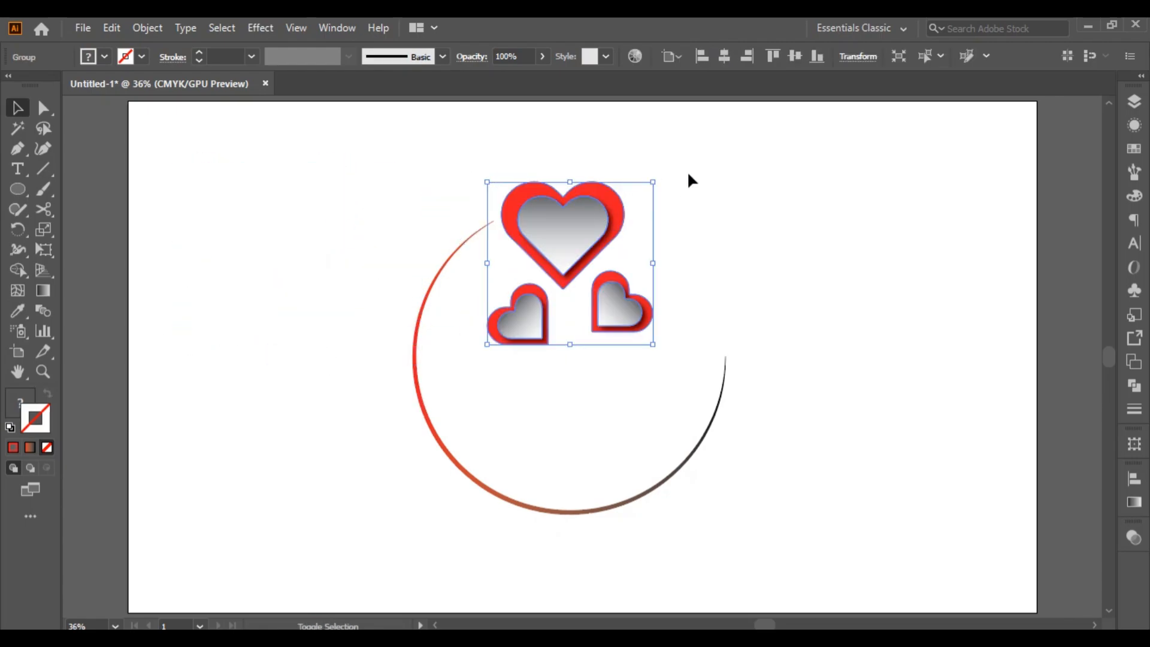
left_click_drag(659, 174, 640, 270)
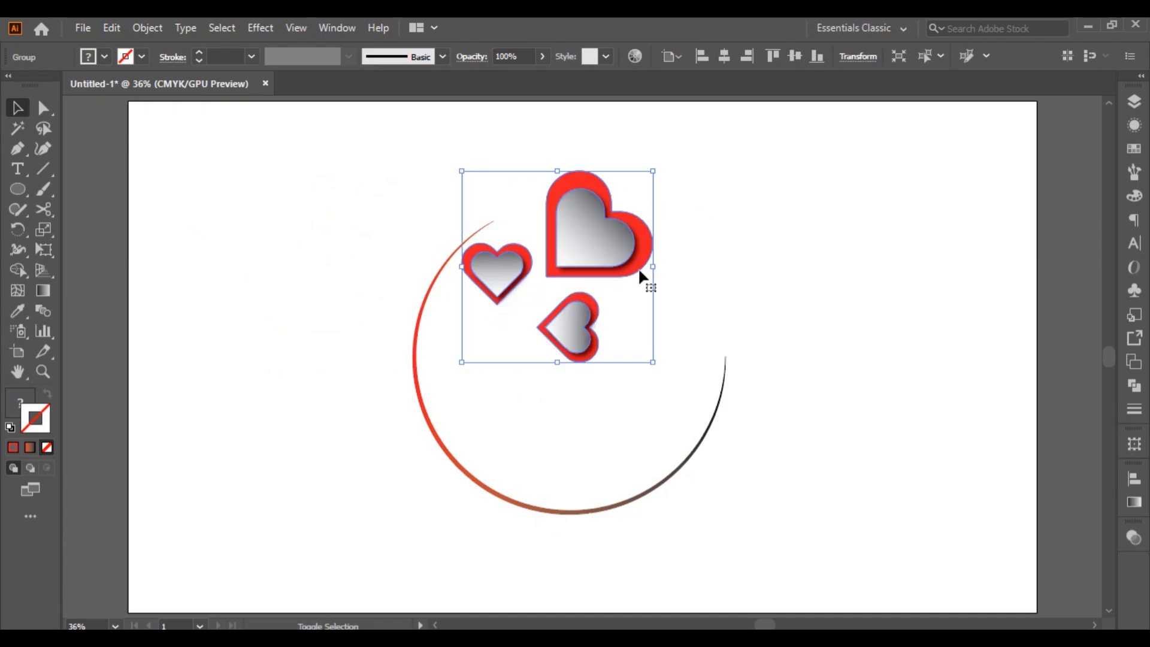
left_click_drag(558, 271, 513, 213)
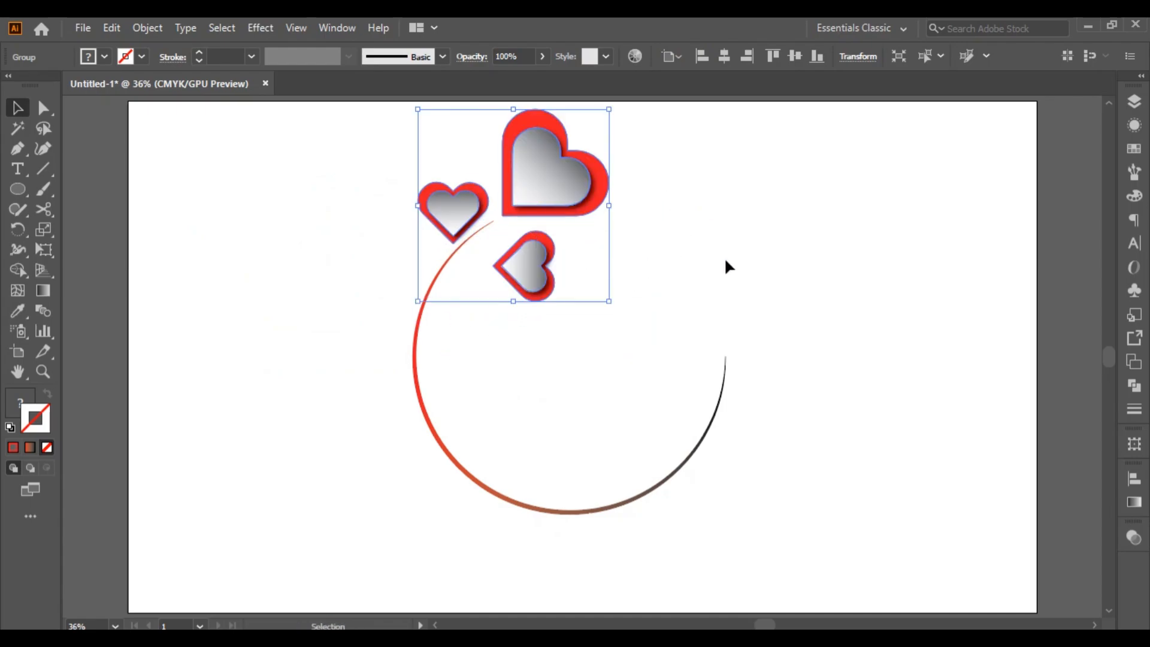
left_click(724, 257)
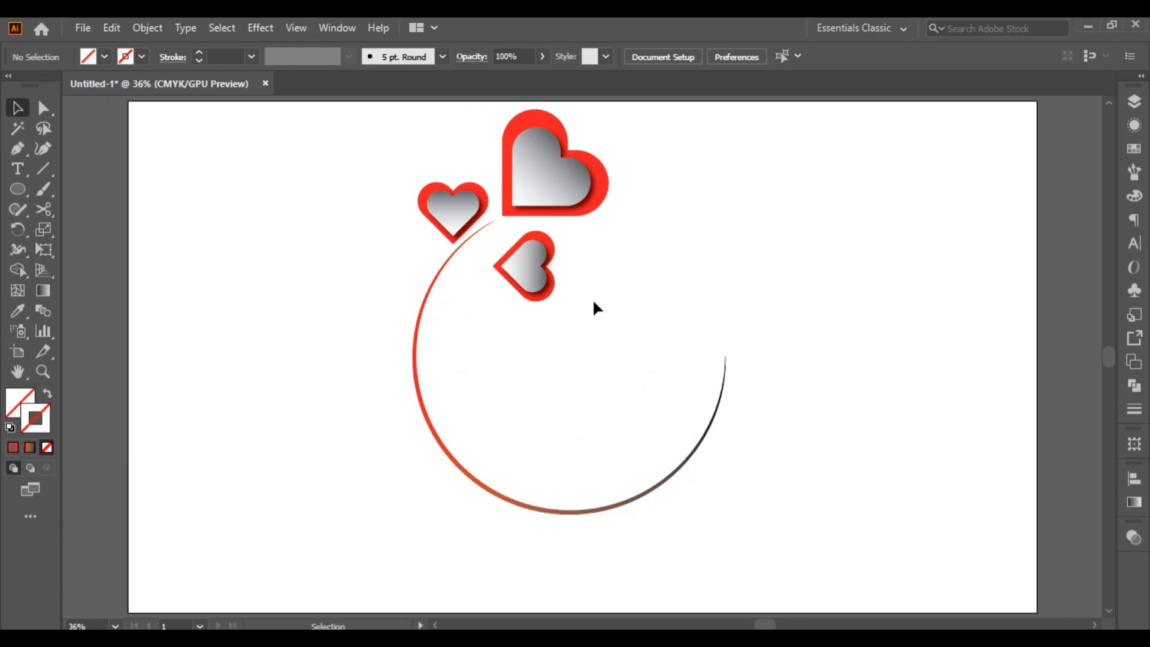
- Ungroup the heart cluster and move the two small hearts closer to the large heart and the arc's red tip
right_click(515, 277)
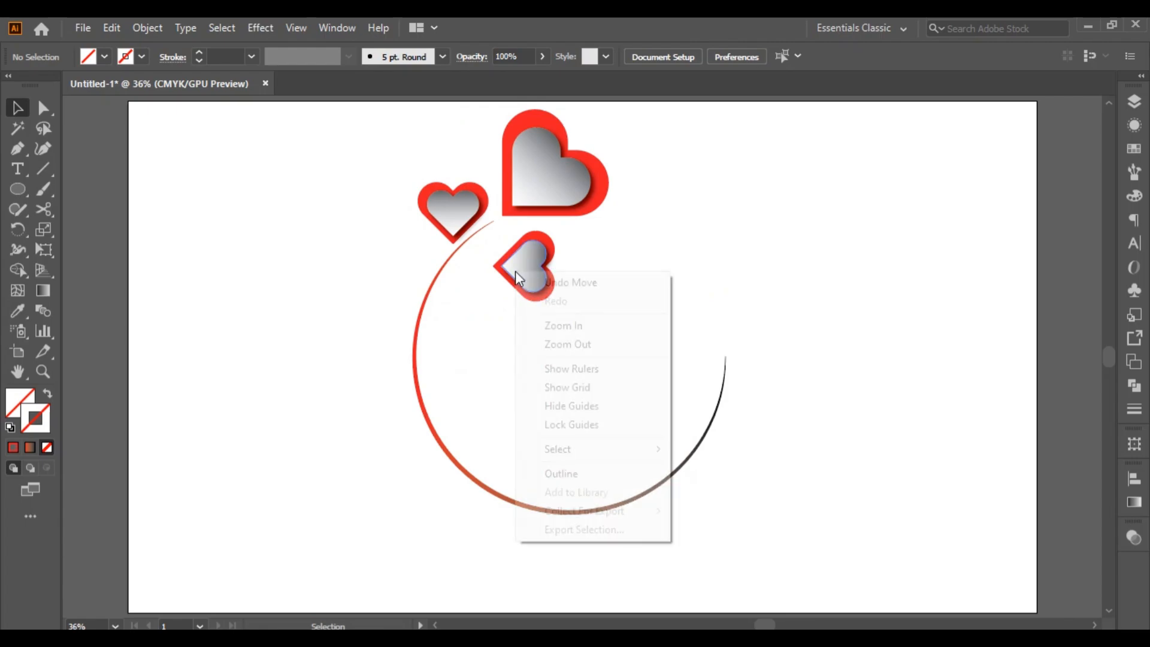
left_click(530, 185)
right_click(530, 184)
left_click(572, 328)
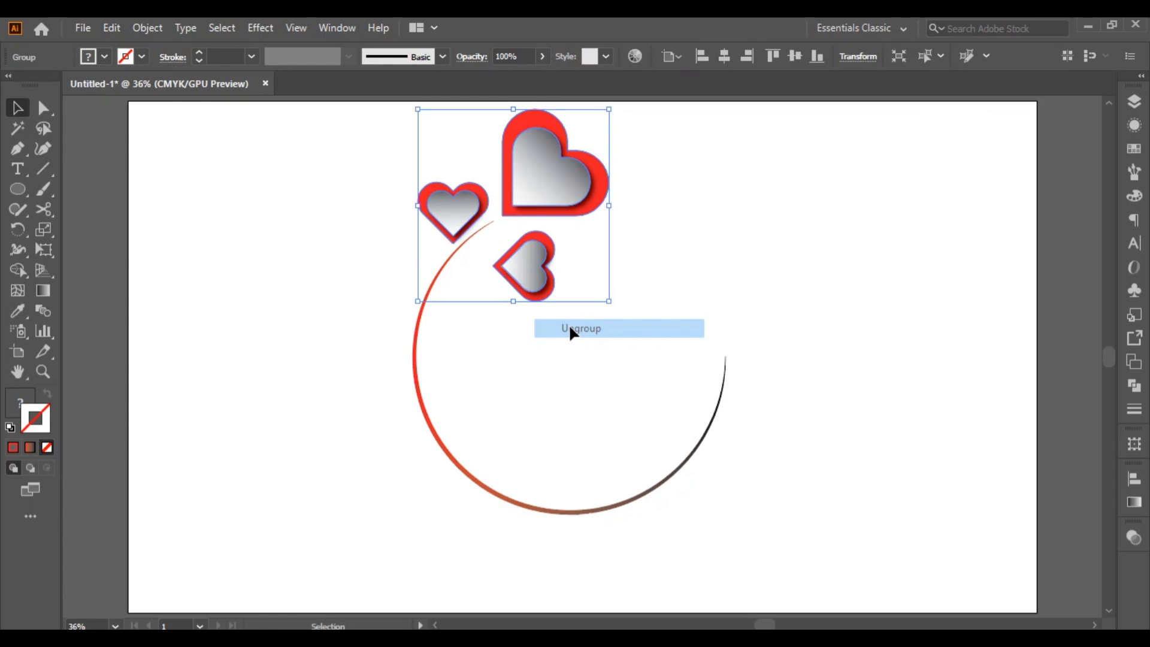
left_click(563, 373)
left_click_drag(530, 282, 515, 273)
key("ctrl+shift+a")
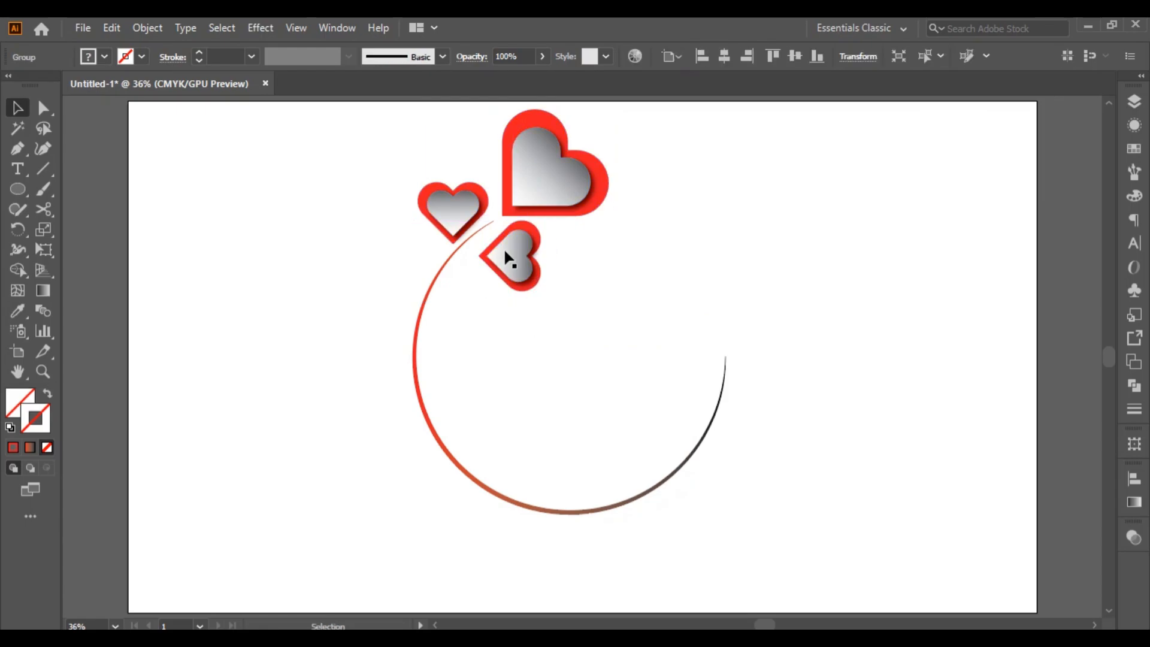
left_click_drag(457, 214, 467, 201)
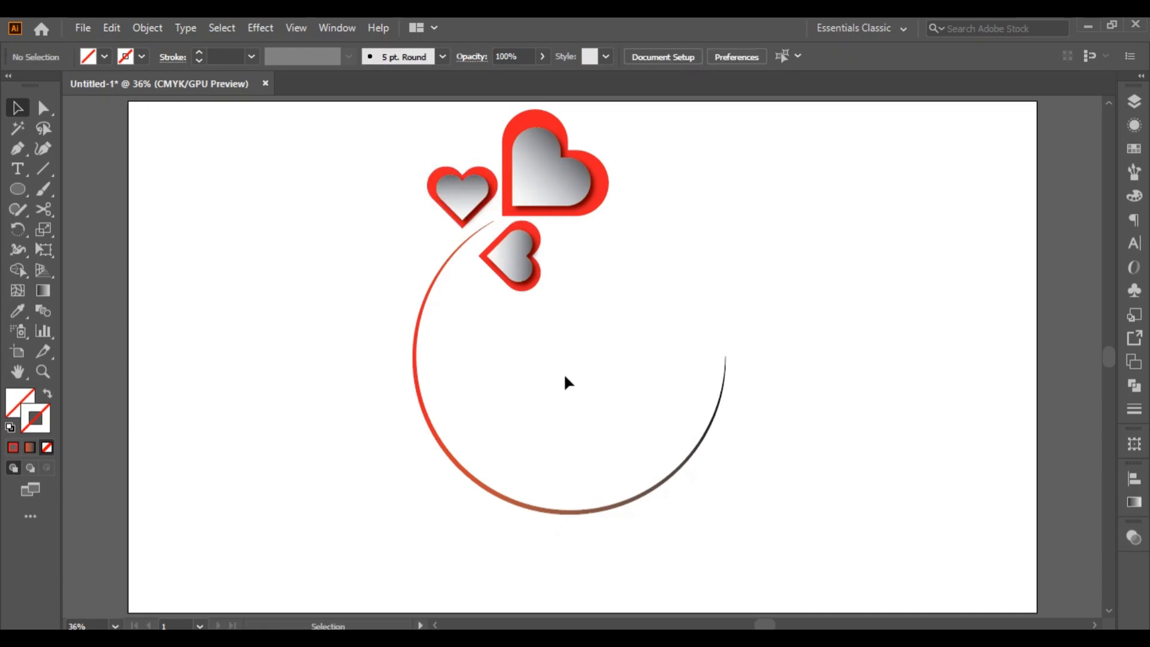
- Scale the three hearts down together to about two thirds of their size at the arc's red tip
left_click(463, 198)
left_click(529, 179, "shift")
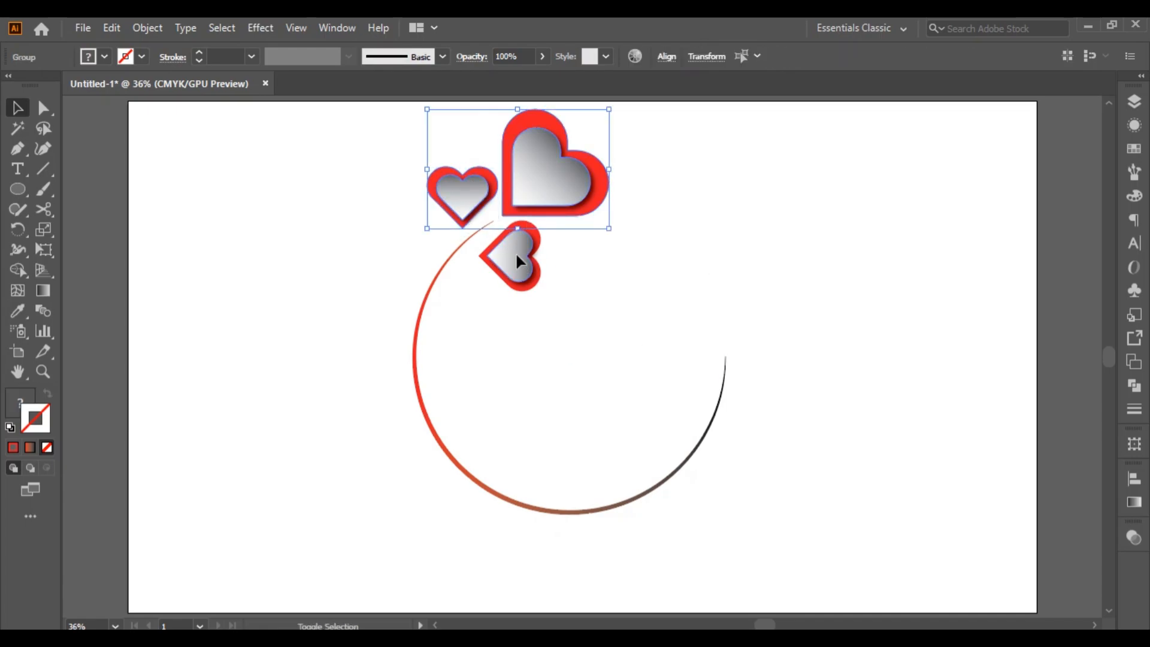
left_click(515, 251, "shift")
left_click_drag(608, 110, 577, 143)
left_click(554, 295)
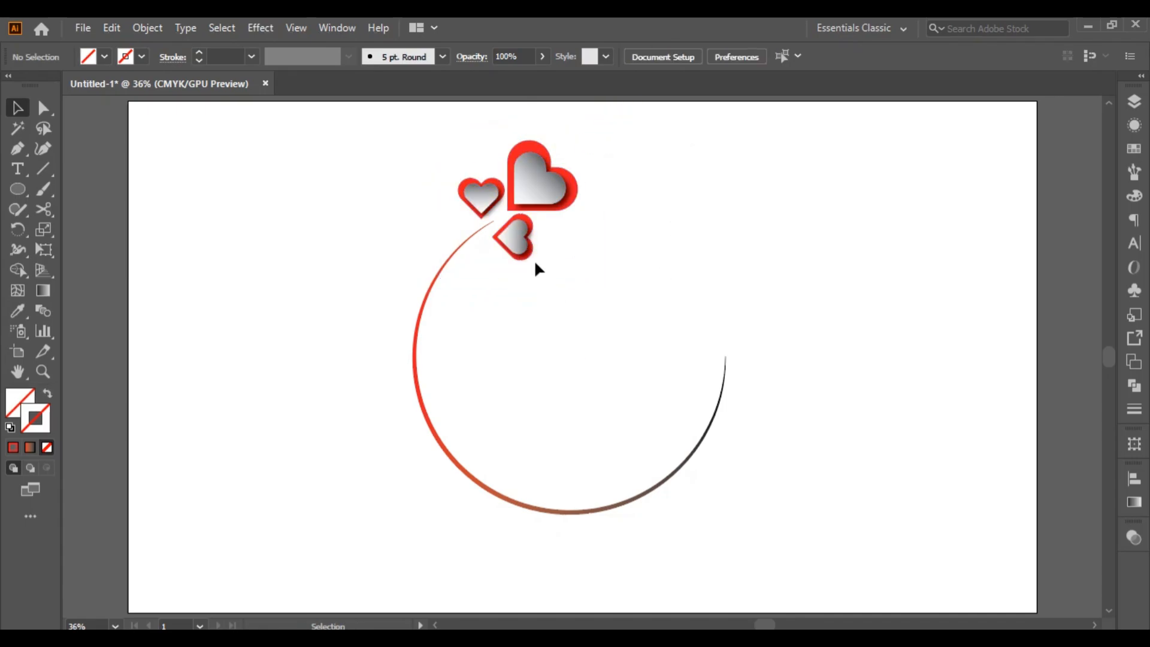
- Reposition the three hearts individually so they are spaced around the arc's red tip
left_click_drag(483, 207, 454, 223)
left_click_drag(511, 251, 503, 258)
mouse_move(526, 203)
left_mouse_down()
mouse_move(544, 212)
mouse_move(521, 197)
left_mouse_up()
left_click(578, 251)
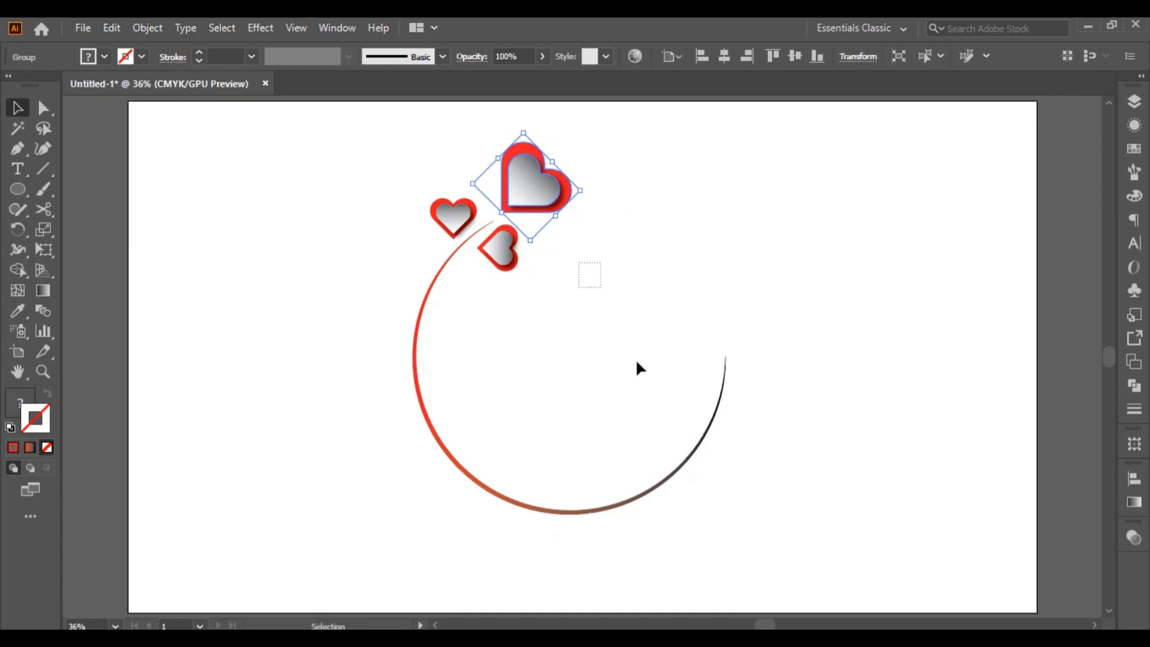
left_click(574, 421)
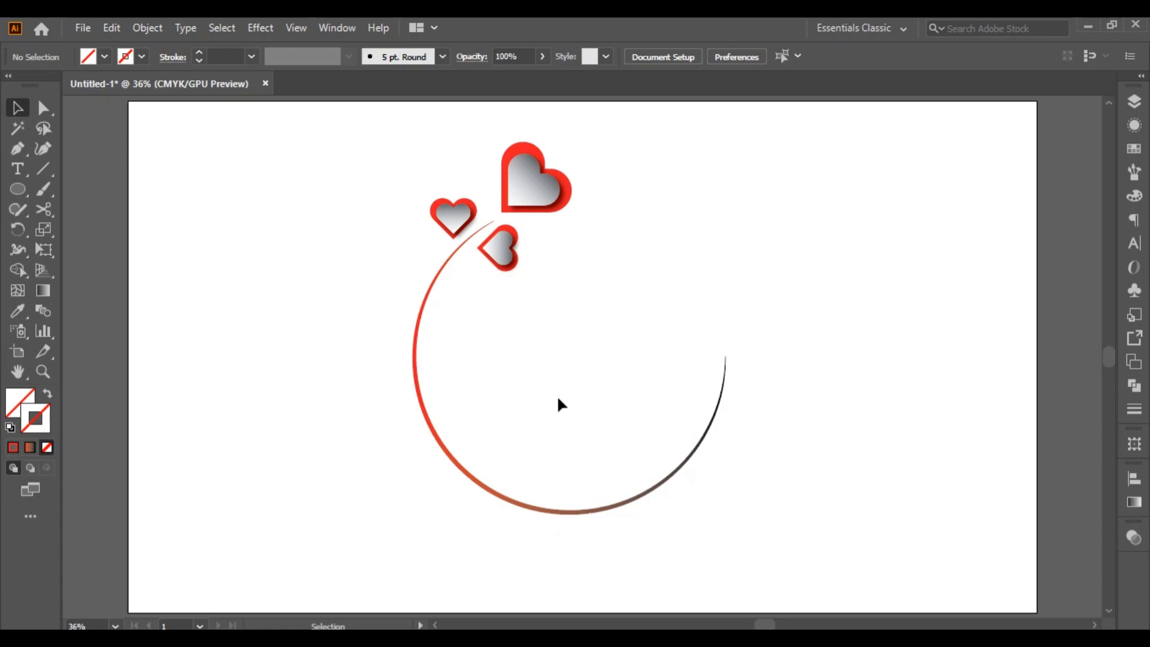
- Duplicate all three hearts and place the copy above the arc's black end
left_click(456, 221)
left_click(497, 254, "shift")
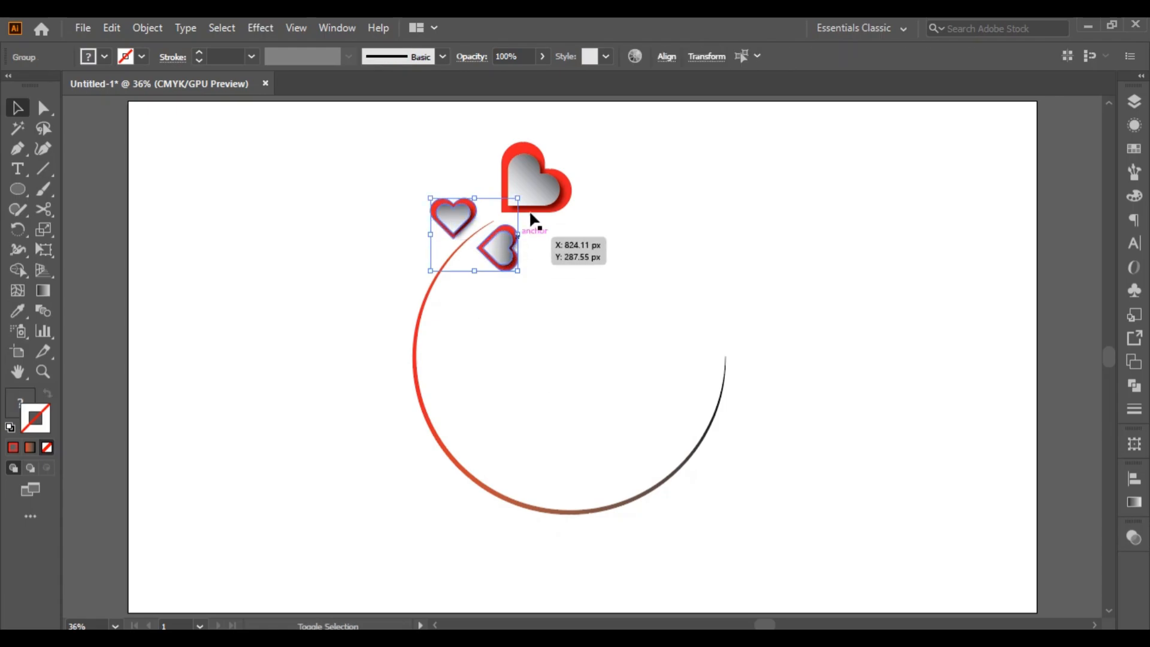
left_click(534, 202, "shift")
left_click_drag(534, 199, 776, 255)
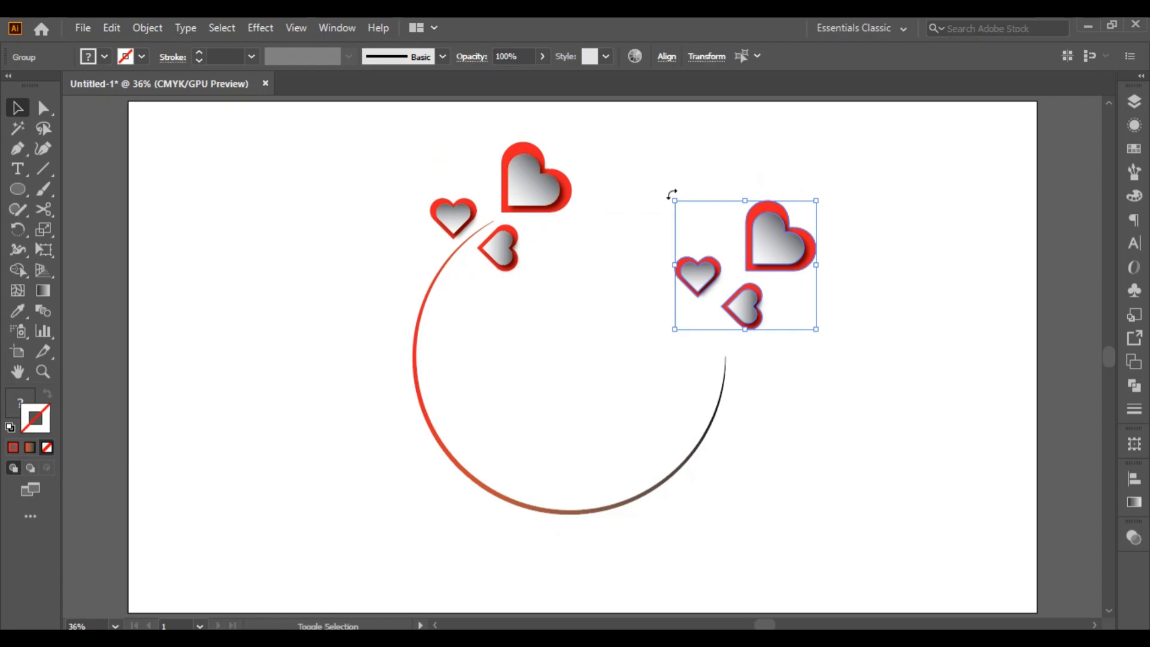
- Rotate the copied hearts 45° counterclockwise and position them around the arc's black tip, with the large heart above it
left_click_drag(671, 195, 664, 259)
left_click_drag(751, 264, 728, 326)
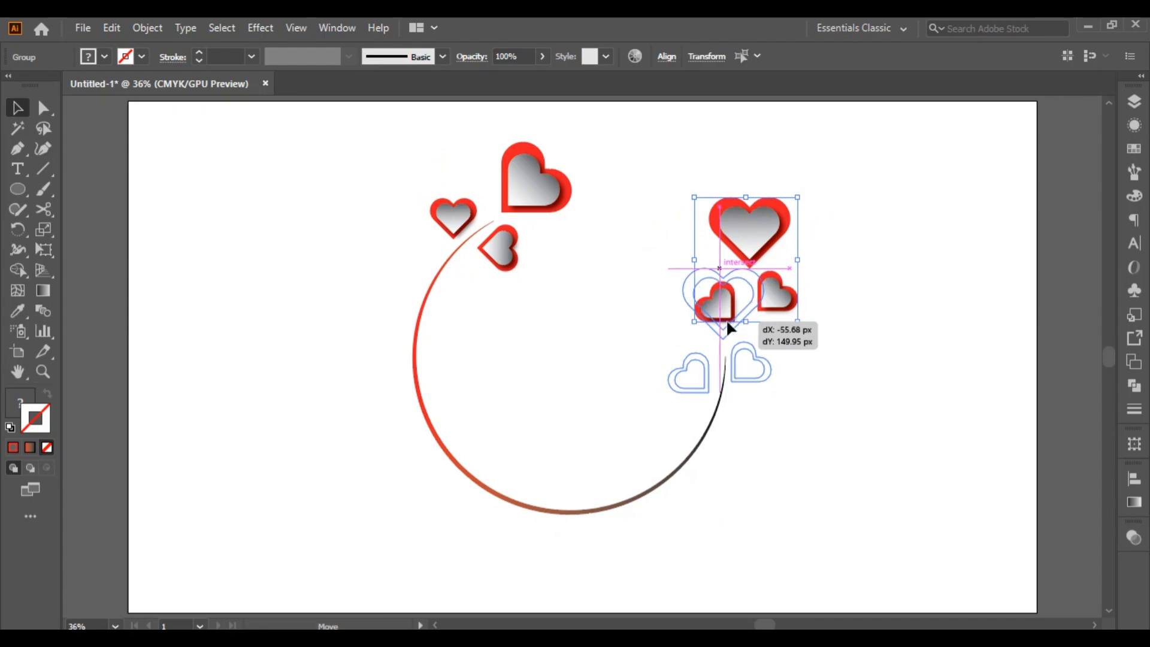
left_click_drag(728, 326, 731, 324)
left_click(799, 484)
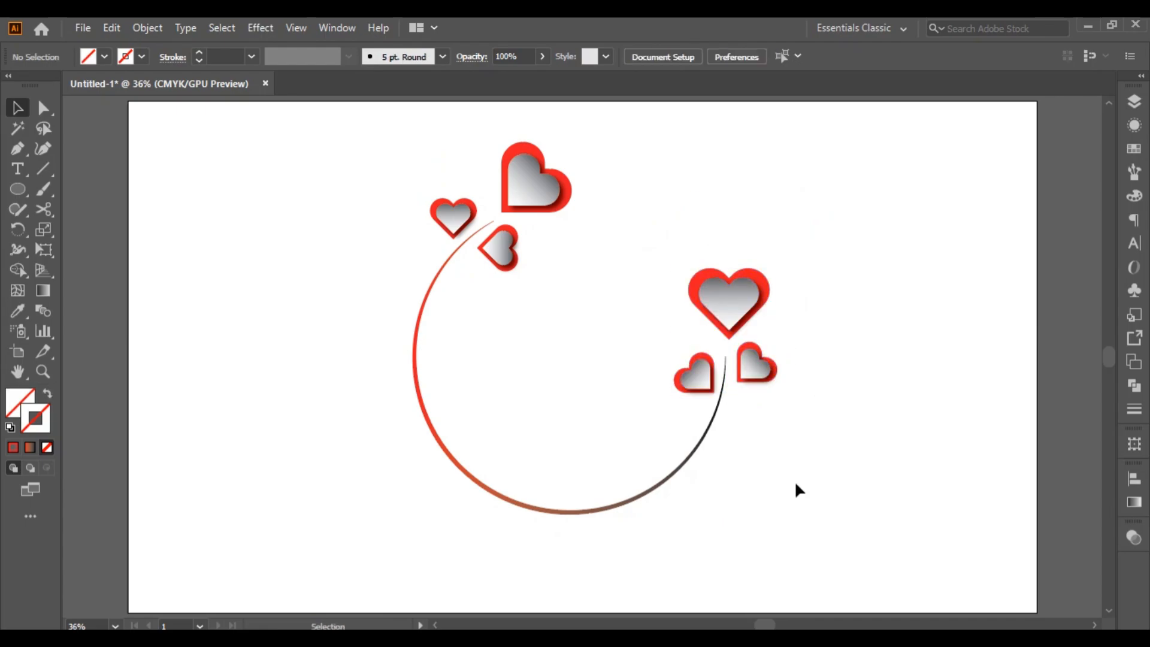
- Group all six hearts from both ends of the arc together
scroll(813, 393, "down", 1)
scroll(813, 393, "up", 2)
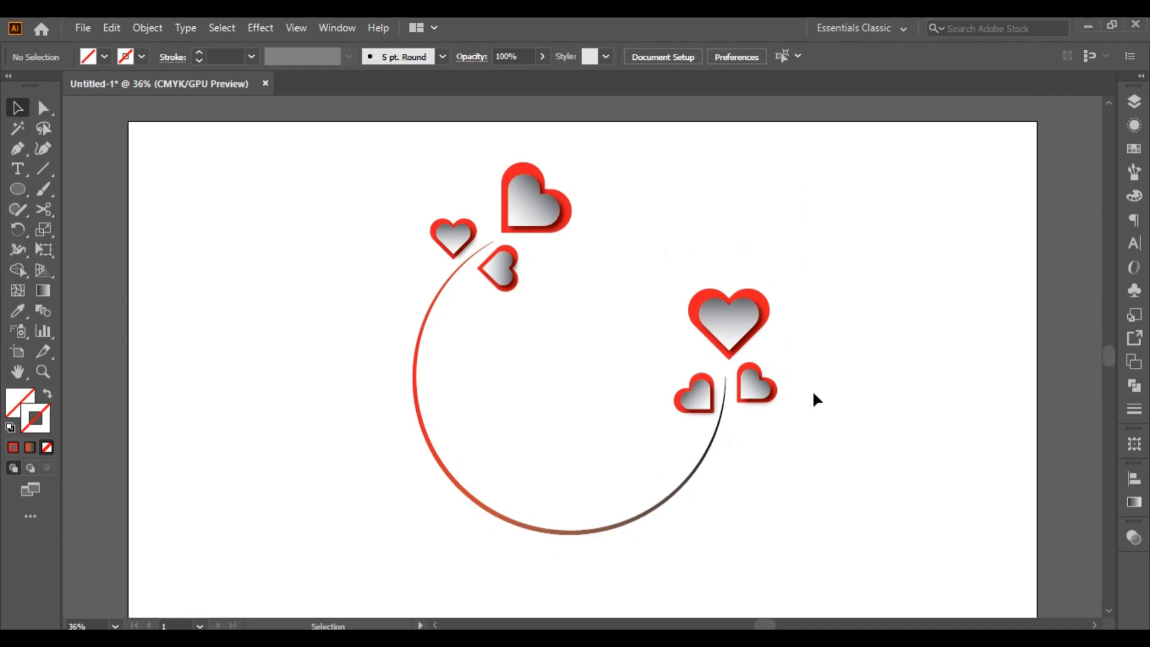
scroll(813, 393, "down", 1)
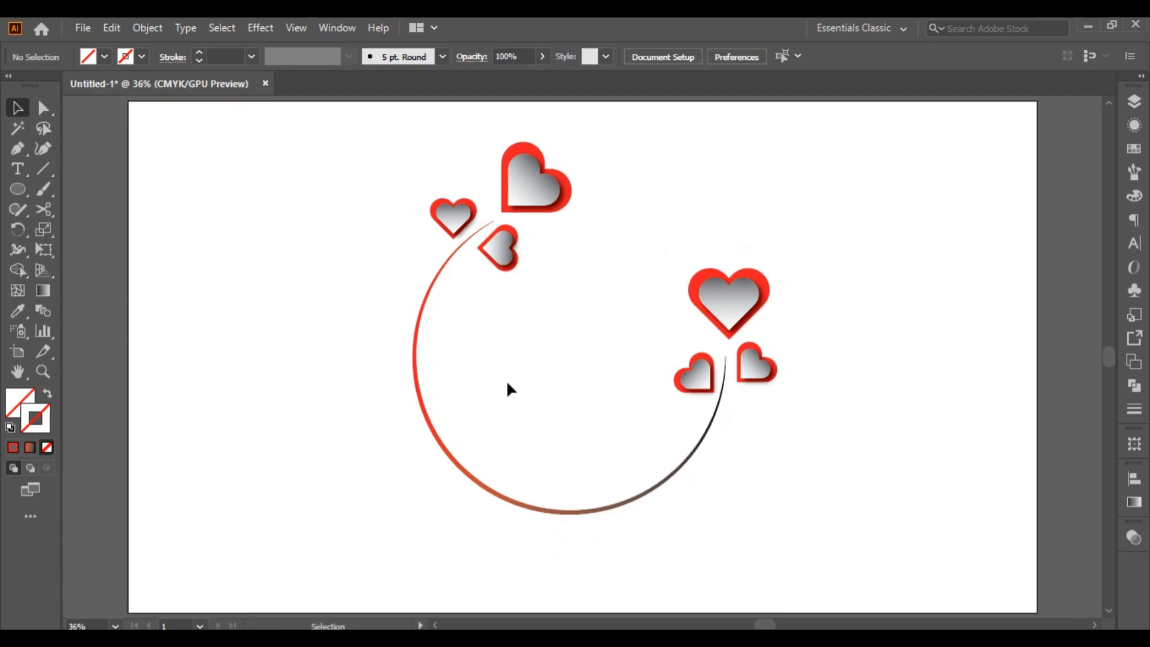
left_click(455, 226, "shift")
left_click(496, 246, "shift")
left_click(535, 189, "shift")
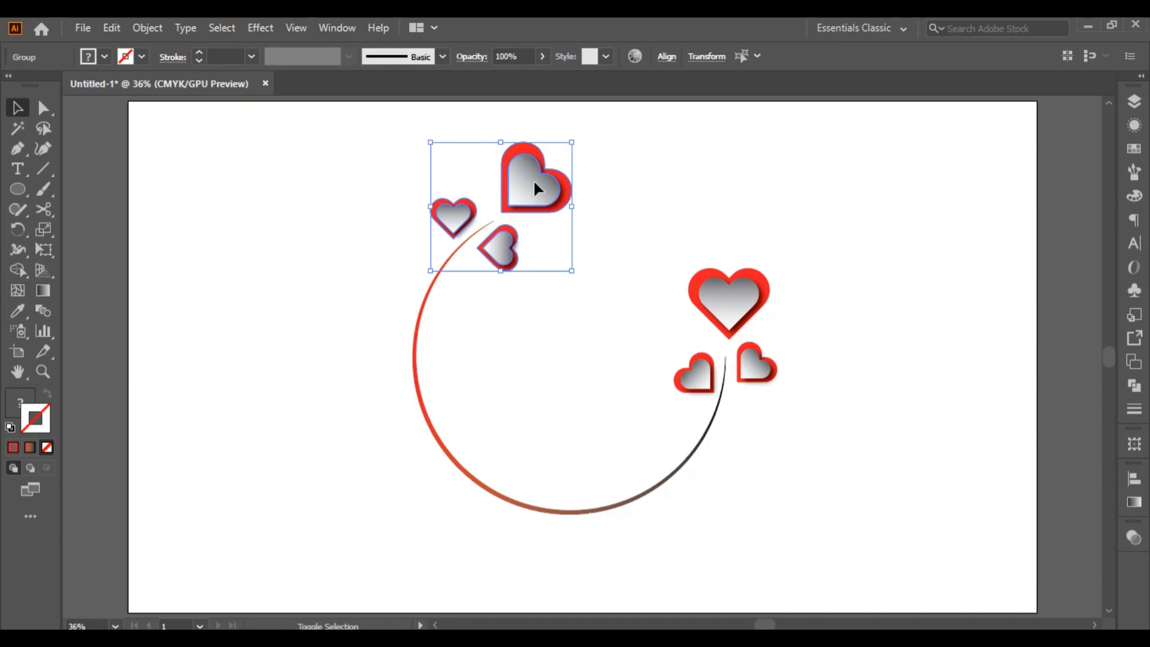
left_click(726, 305, "shift")
left_click(701, 378, "shift")
left_click(759, 369, "shift")
right_click(757, 366)
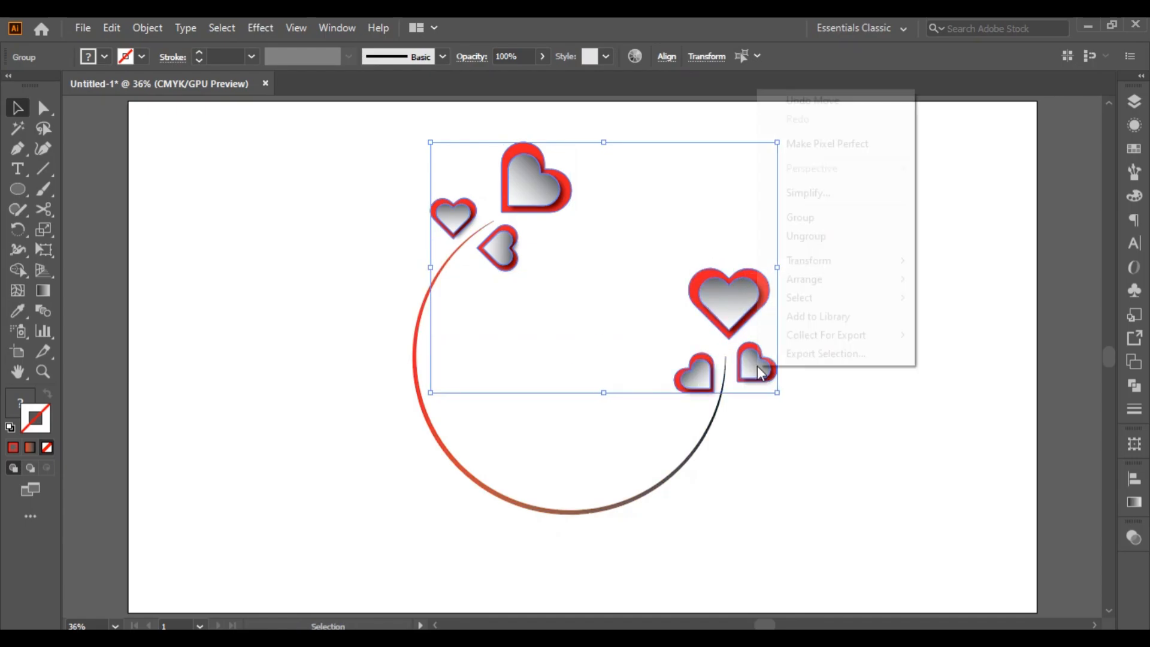
left_click(805, 217)
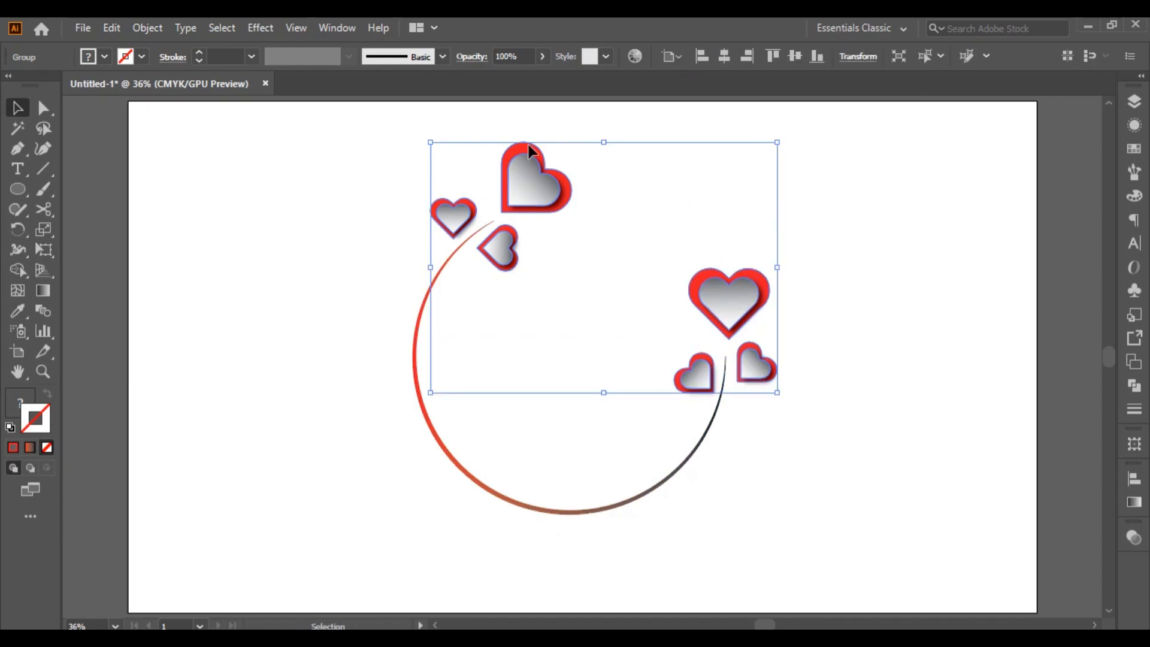
- Apply a black Outer Glow to the heart group in Screen mode with 75% opacity and 5 px blur
left_click(262, 28)
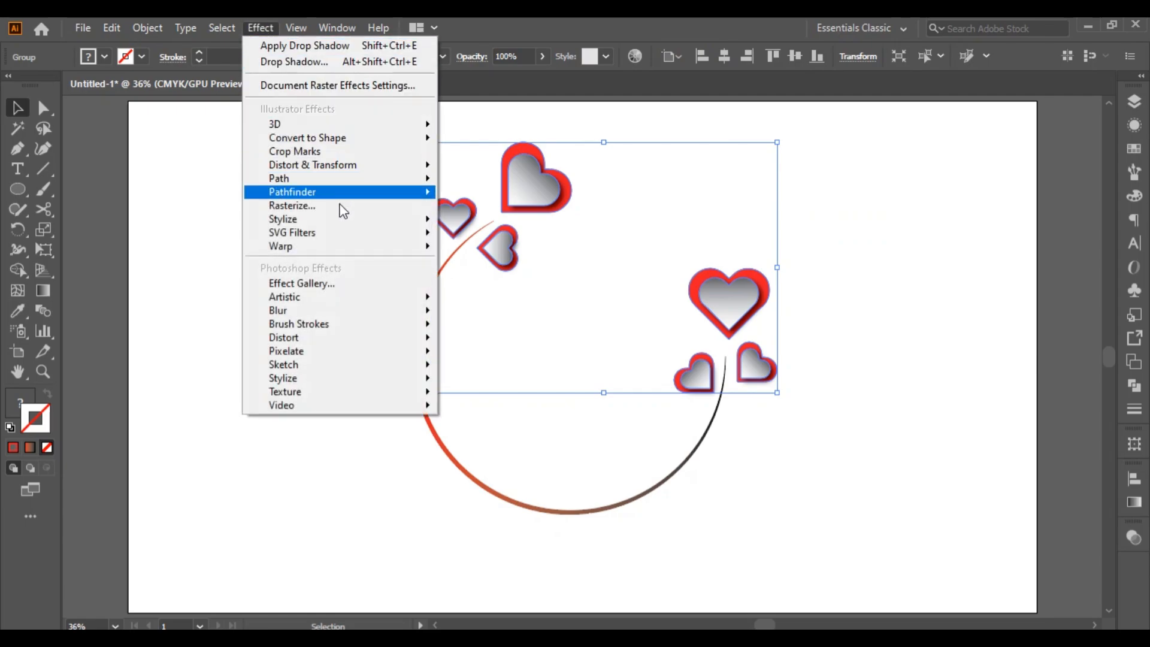
mouse_move(352, 238)
mouse_move(410, 220)
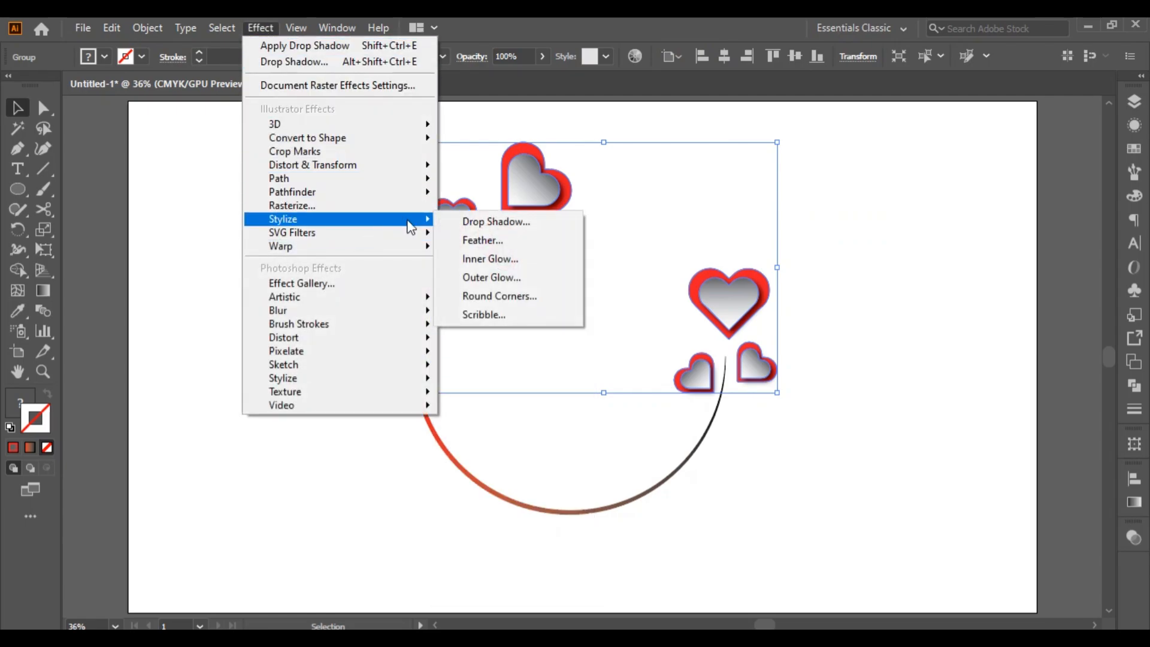
left_click(529, 278)
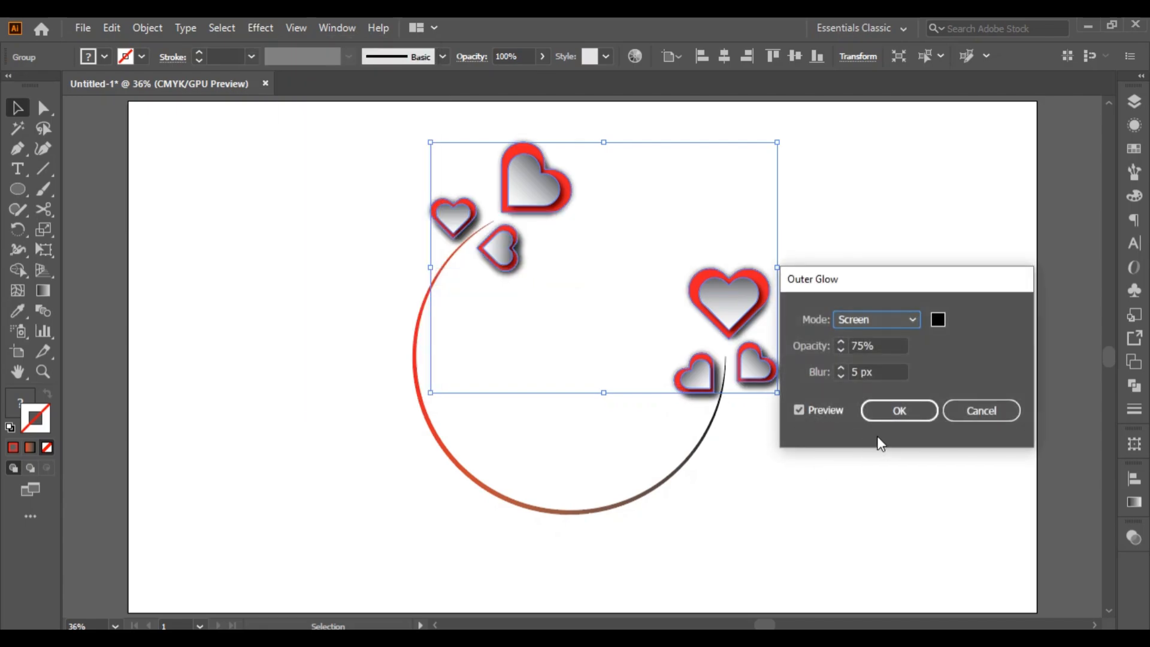
left_click(889, 412)
left_click(846, 497)
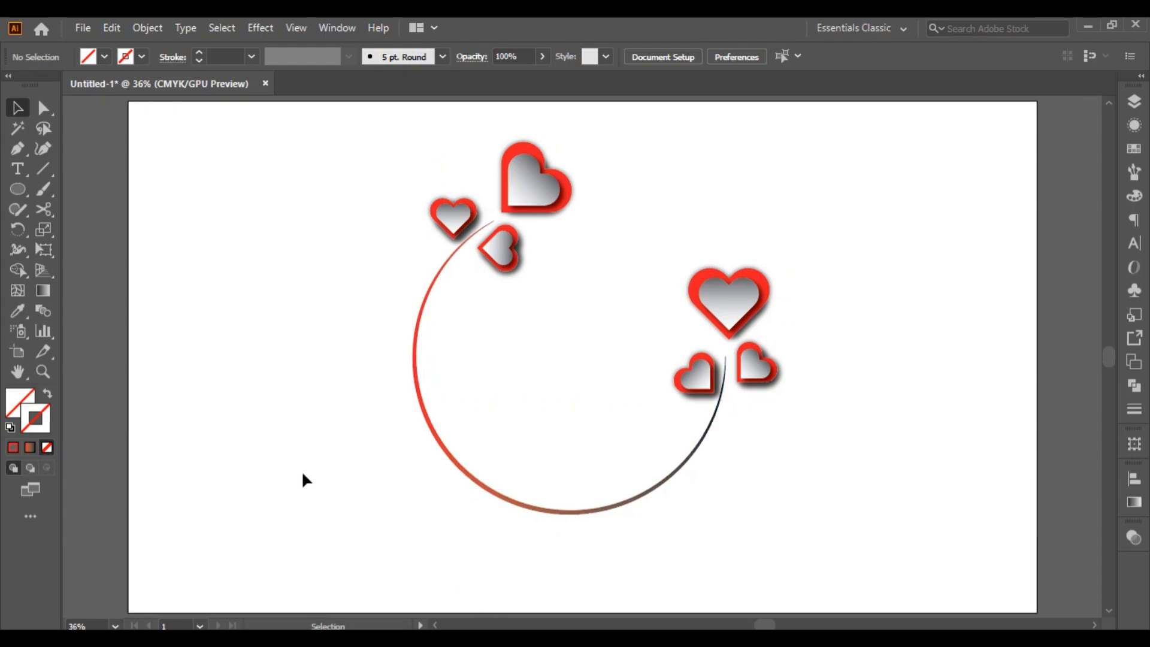
- Draw a thin, flat horizontal ellipse centred just below the lowest point of the arc
left_click(19, 194)
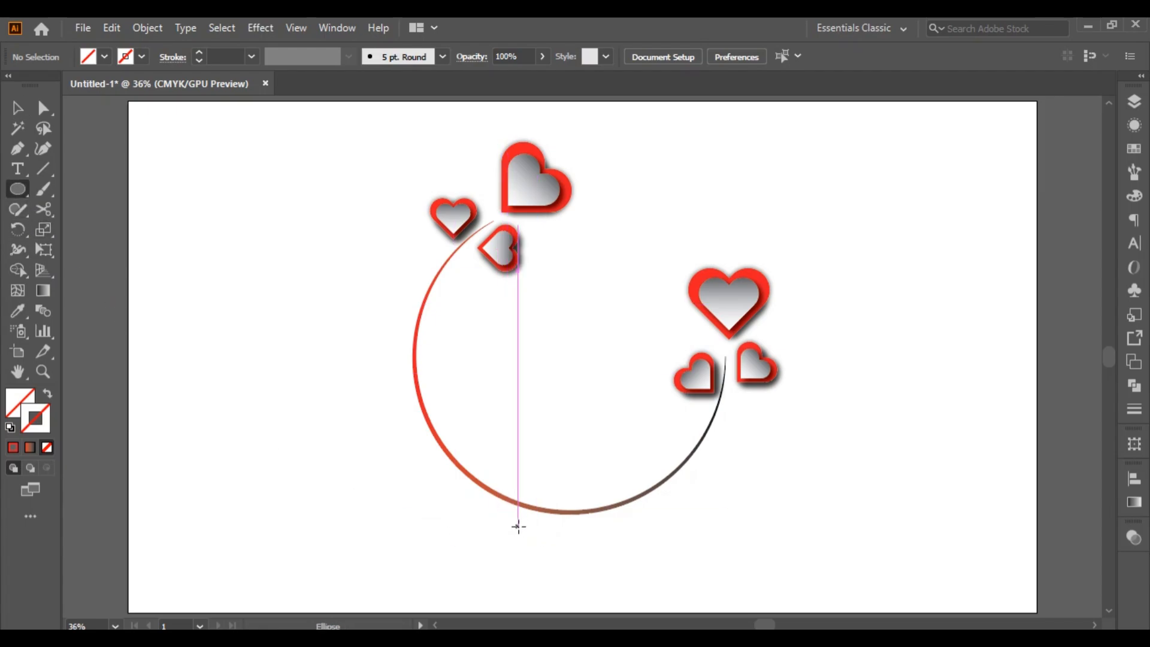
mouse_move(517, 525)
left_mouse_down()
mouse_move(639, 529)
mouse_move(569, 530)
left_mouse_up()
left_click(17, 108)
left_click(747, 520)
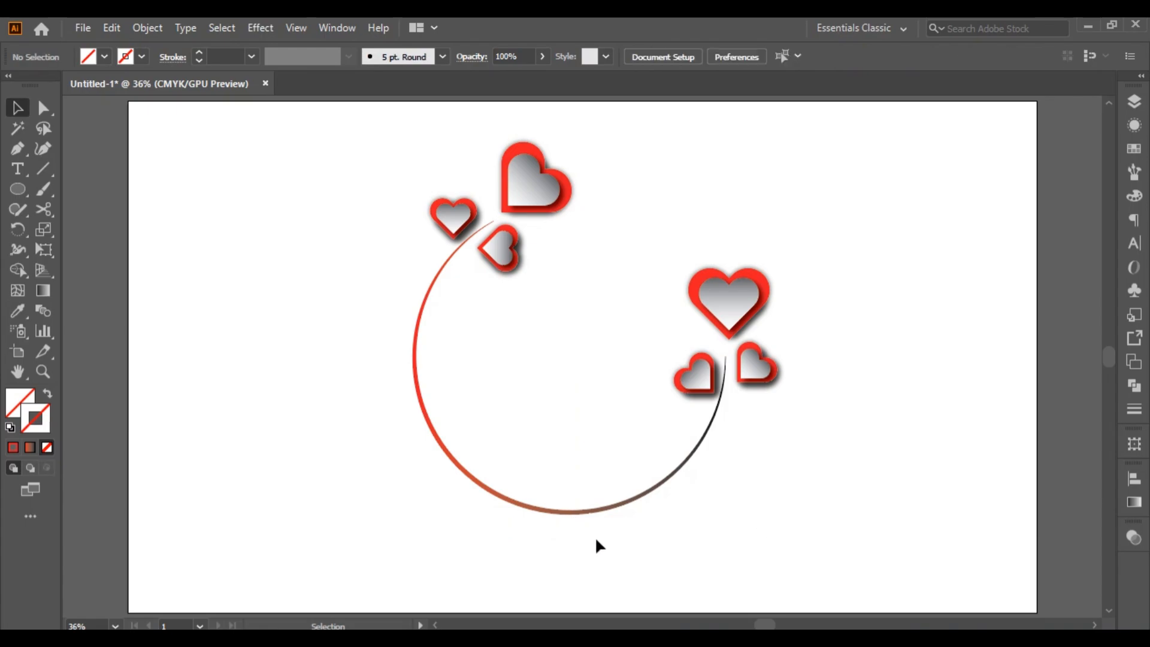
- Fill the flat ellipse below the arc with the red swatch
left_click(620, 527)
left_click(1133, 149)
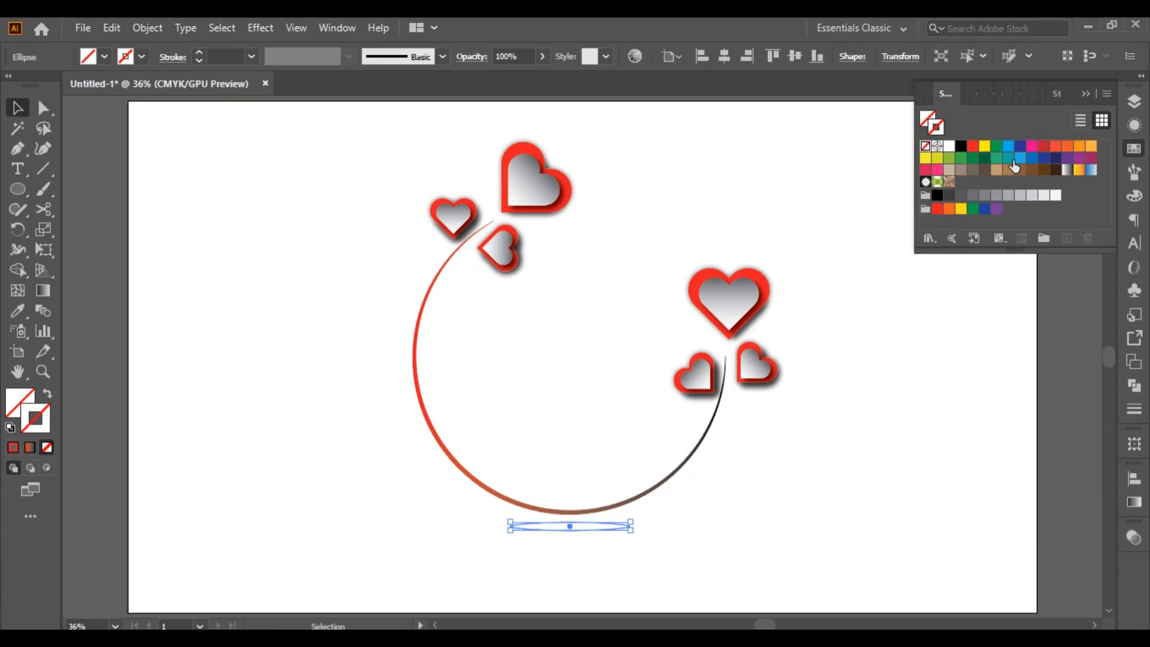
left_click(924, 119)
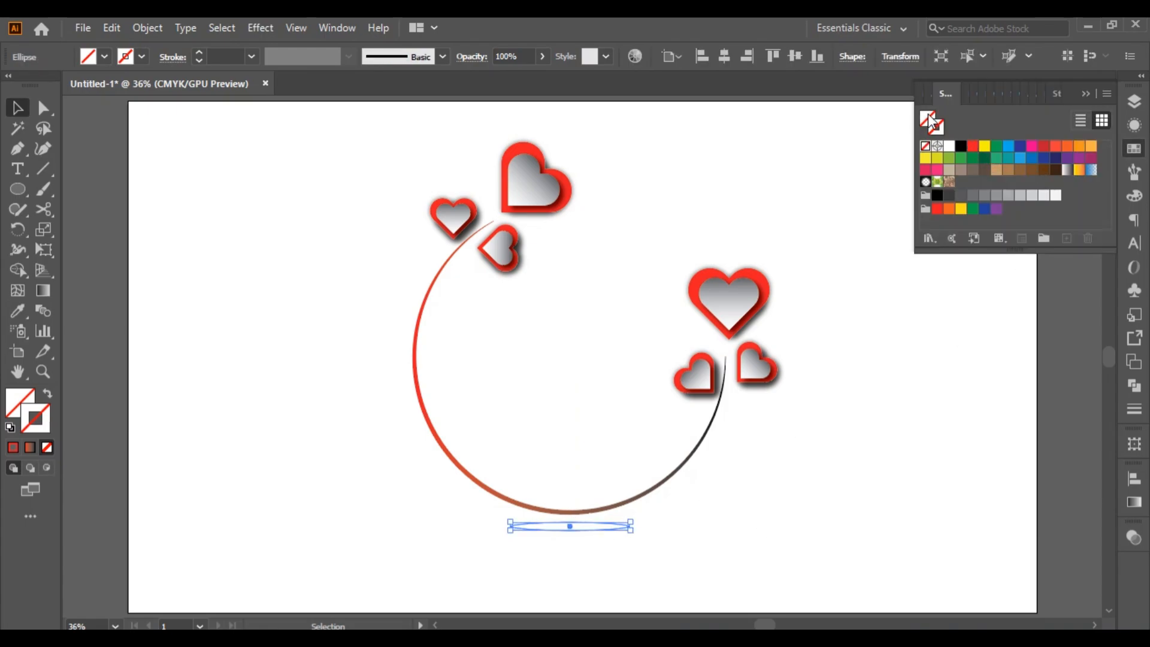
left_click(974, 148)
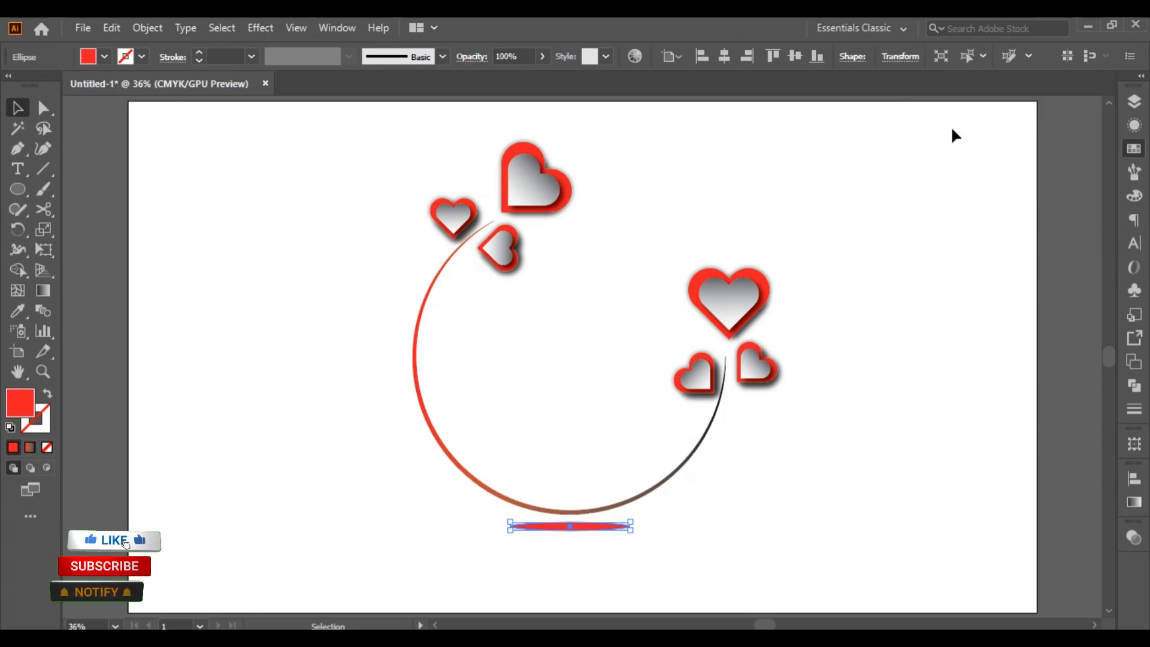
- Apply a Gaussian Blur to the red ellipse with a radius large enough for a soft glowing shadow under the arc
left_click(259, 28)
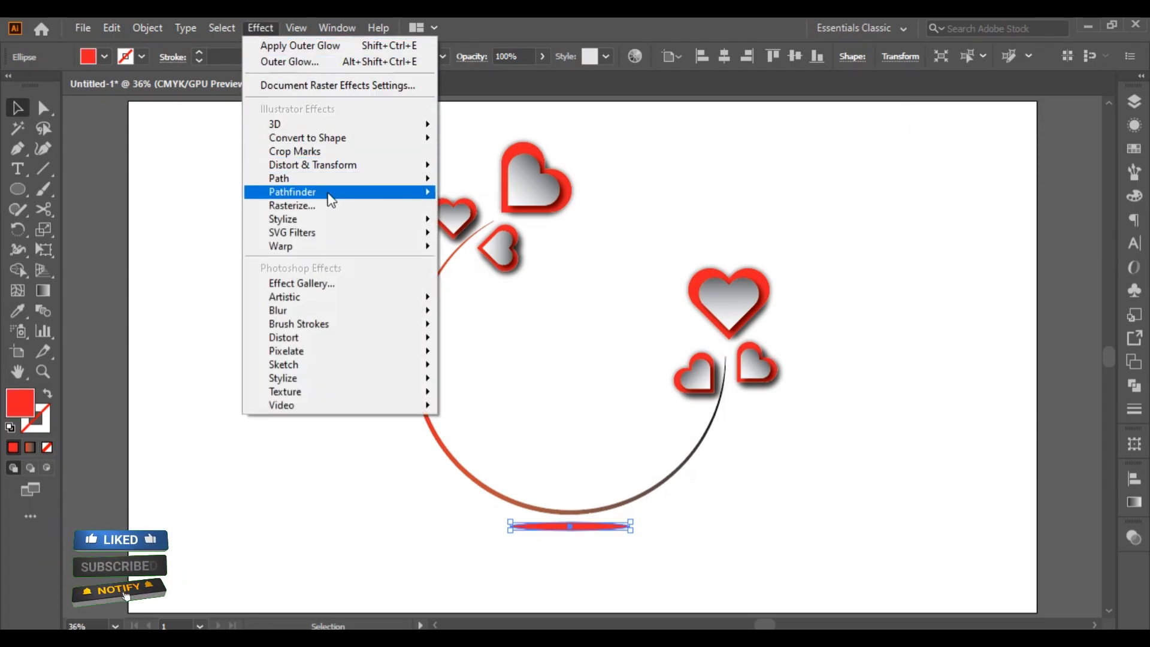
mouse_move(335, 220)
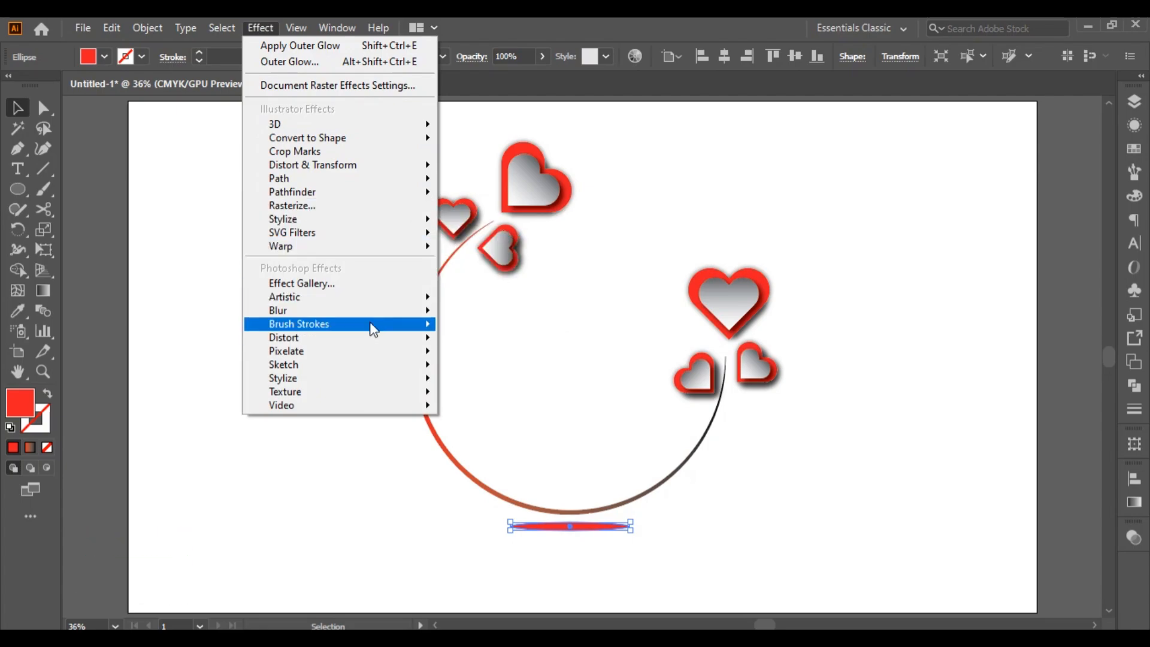
mouse_move(376, 311)
left_click(491, 313)
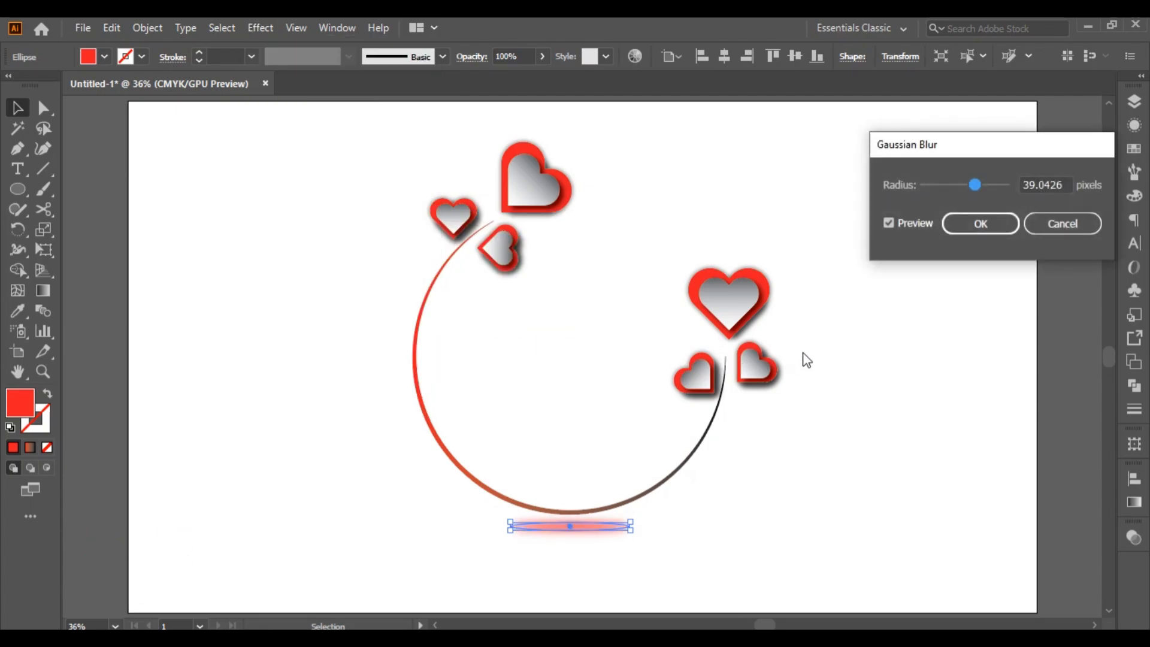
left_click_drag(974, 186, 984, 186)
left_click(976, 230)
left_click(919, 398)
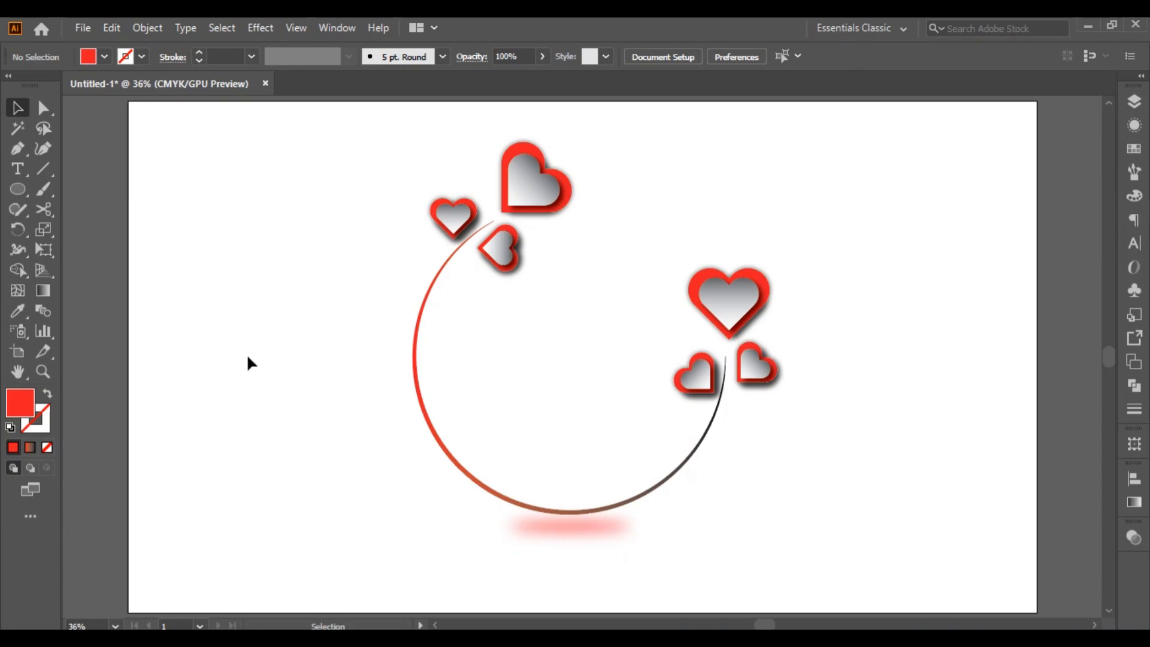
- Add the three-line point text "HAPPY / VALENTINE'S / DAY" inside the arc, starting near its left side
left_click(18, 169)
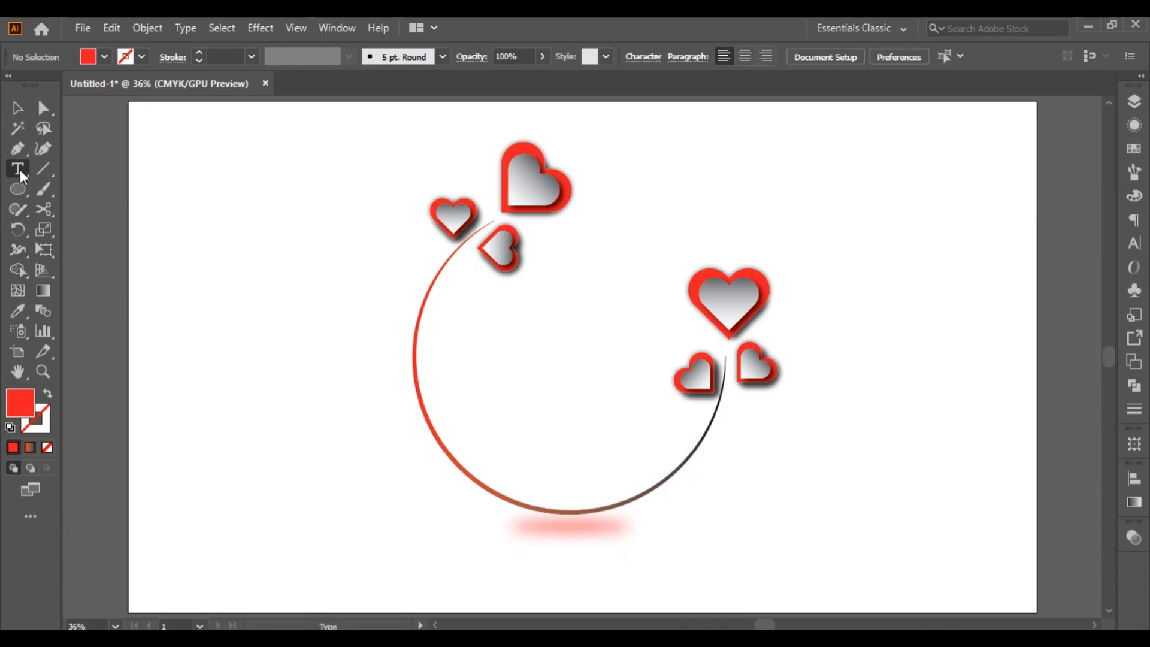
left_click(467, 345)
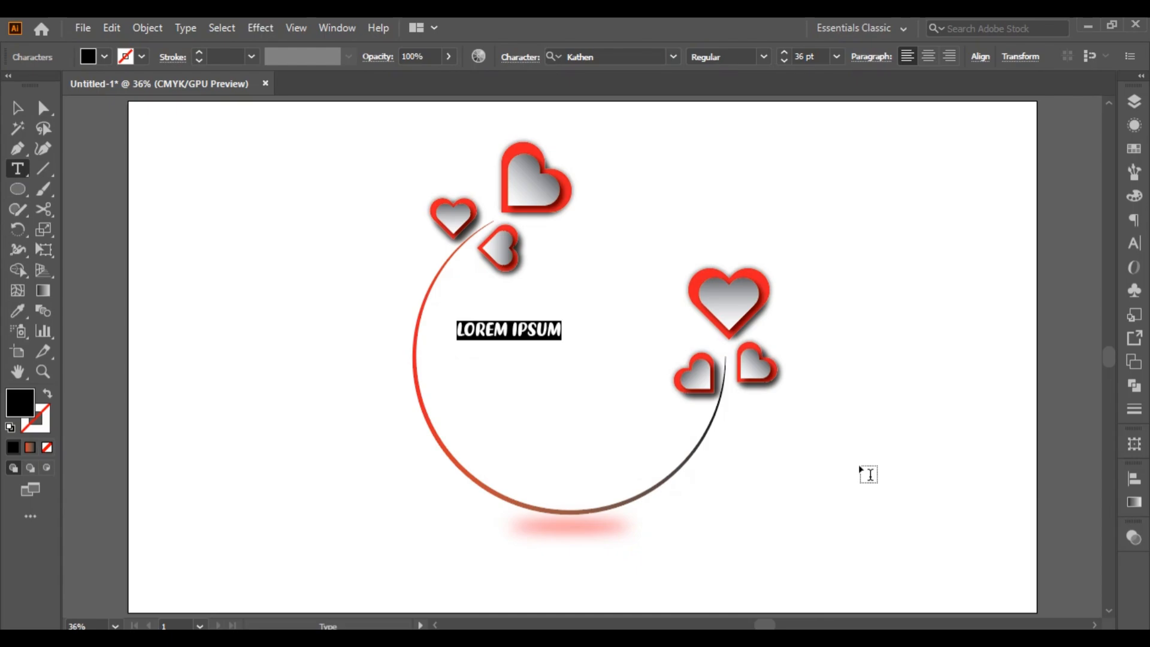
type("H")
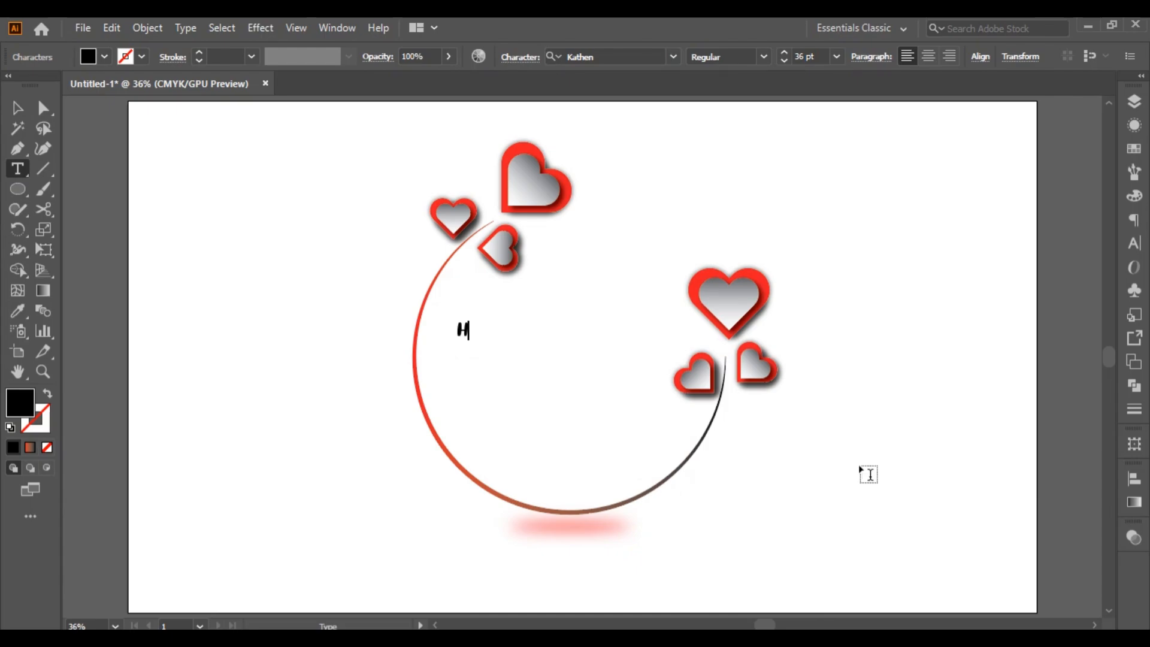
type("APPY")
key("Return")
type("VAL")
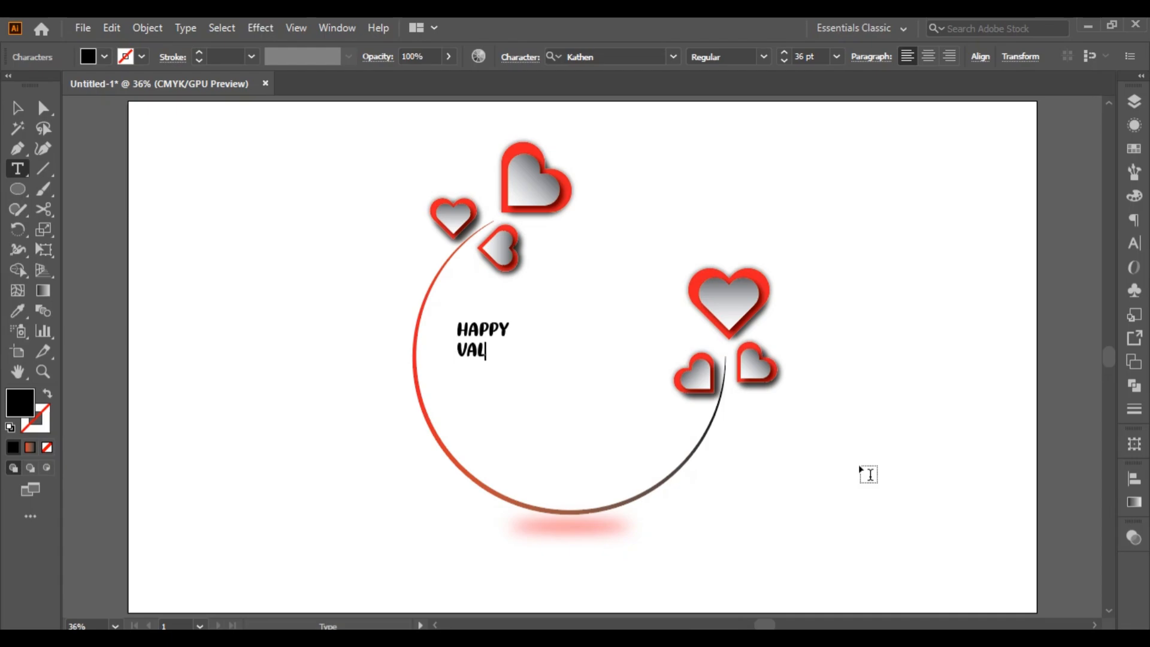
type("ENTI")
type("NE")
type("'S")
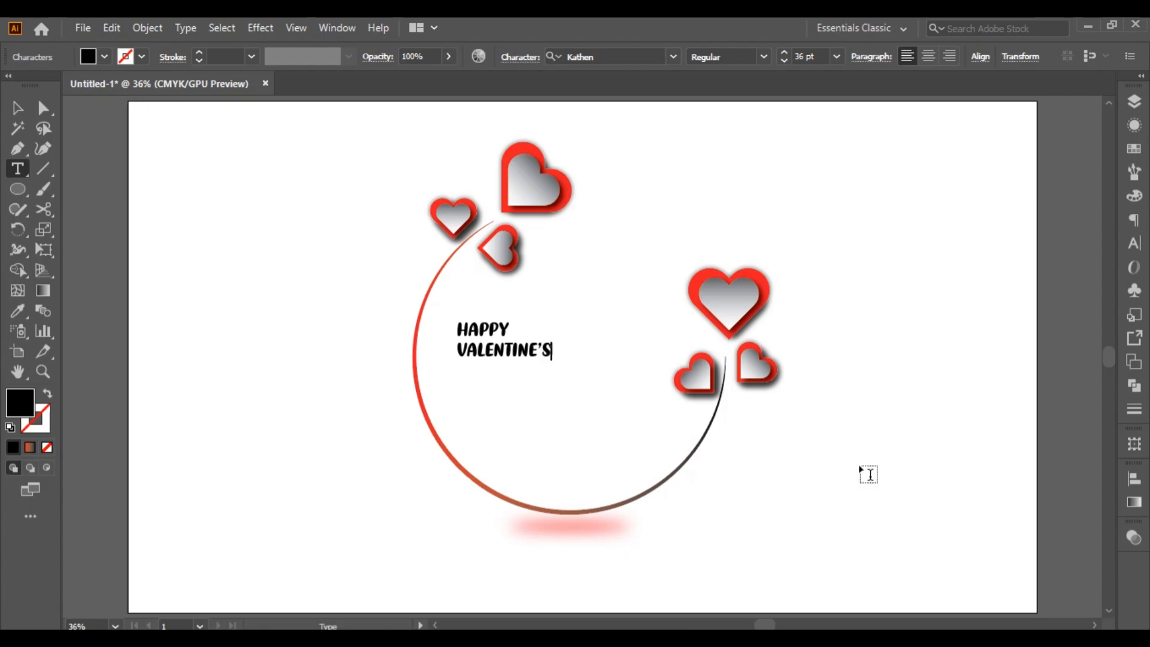
key("Return")
type("DAY")
- Enlarge the Valentine's text to about 57.5 pt and fill it with the red swatch
left_click(17, 109)
left_click_drag(552, 382, 608, 472)
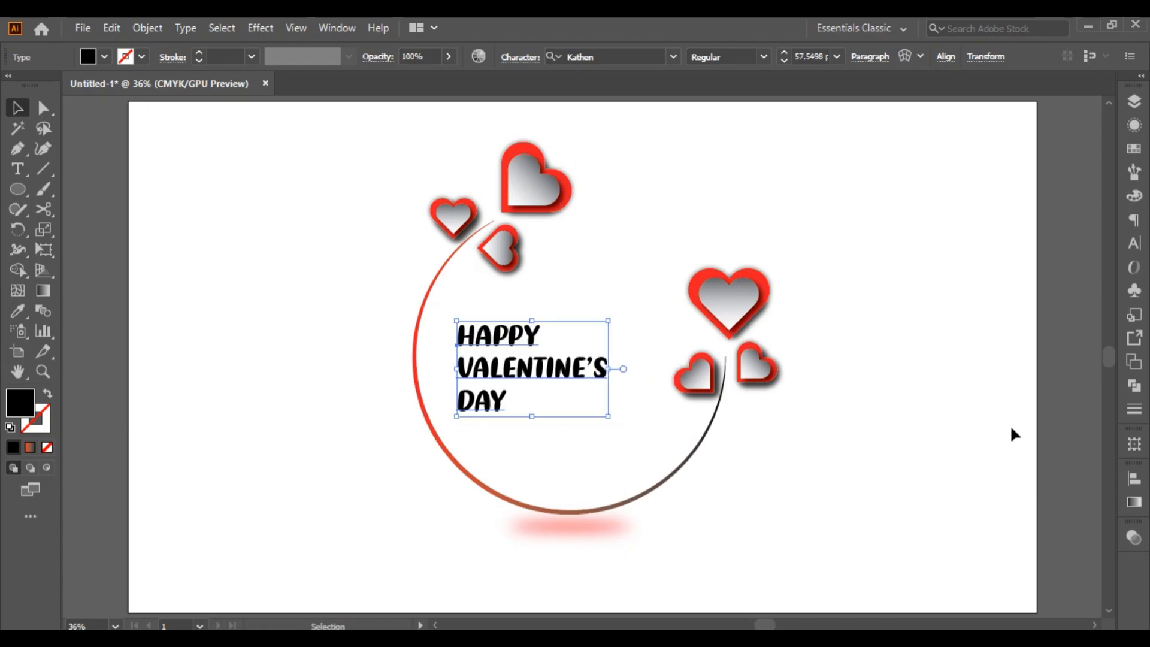
left_click(1135, 154)
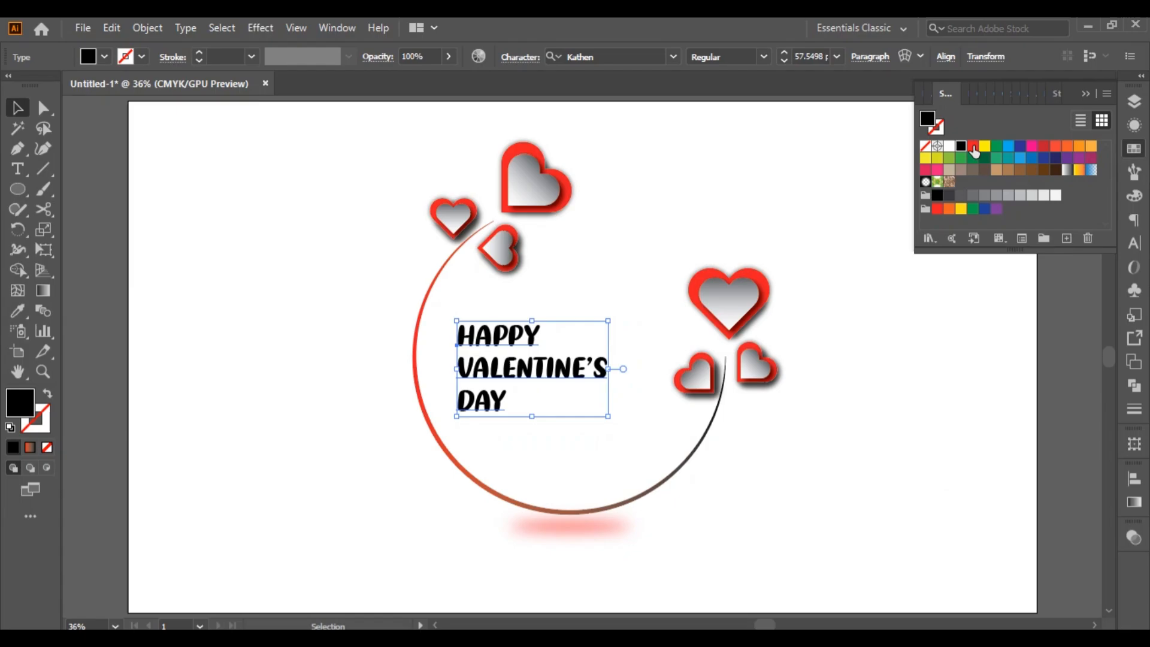
left_click(973, 146)
left_click(1090, 89)
left_click(905, 386)
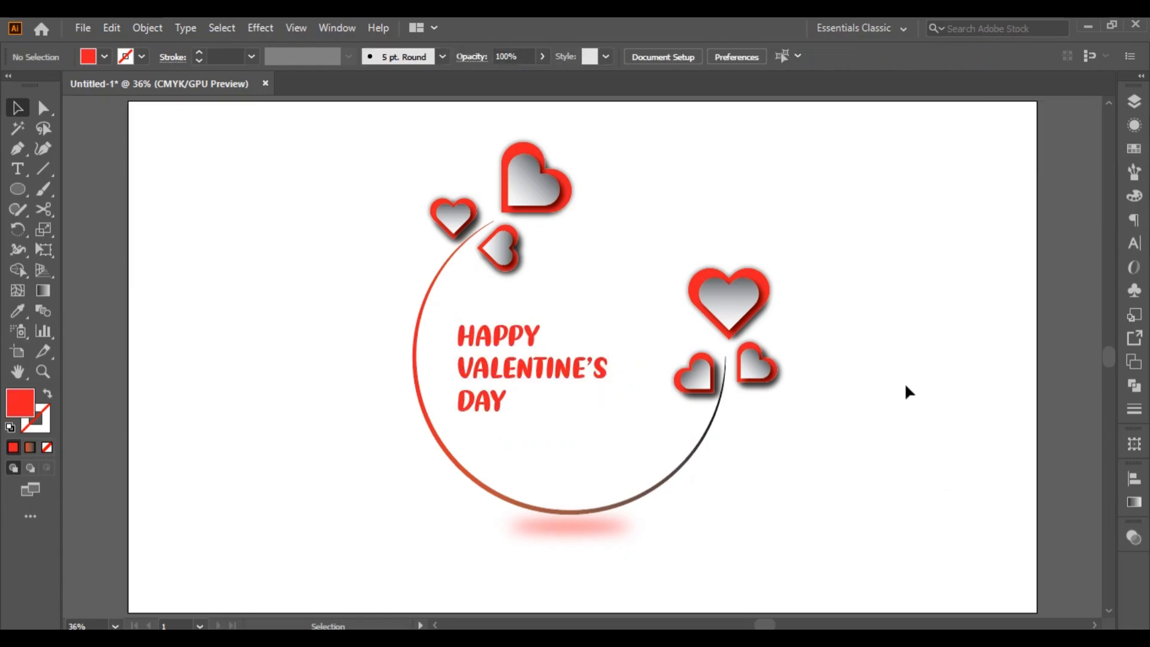